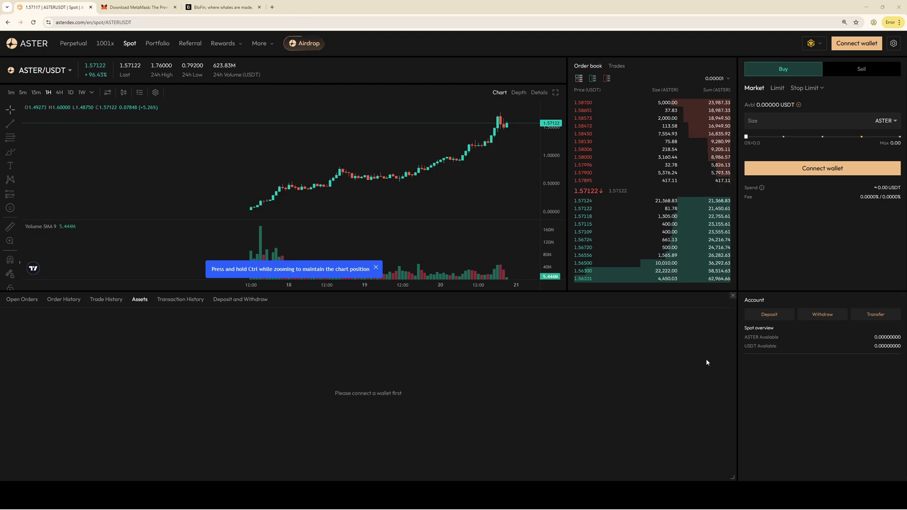
Measure the ASTER/USDT rise since the 17 Sep low, clear it, and go to the MetaMask tab.
left_click(255, 208, "shift")
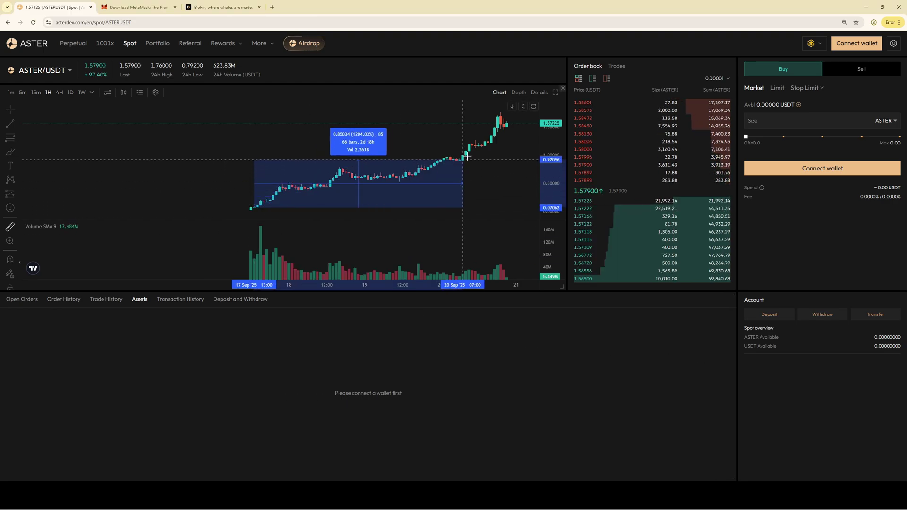
left_click(492, 121)
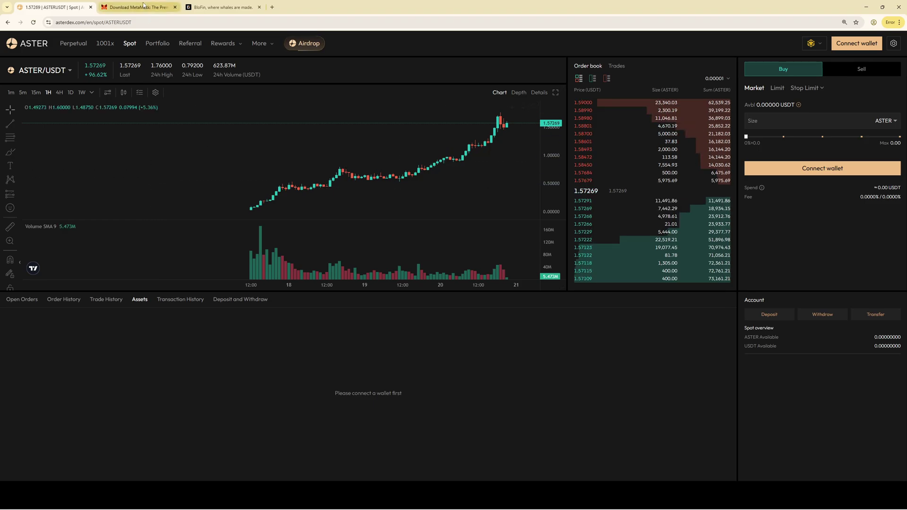
key("ctrl+Tab")
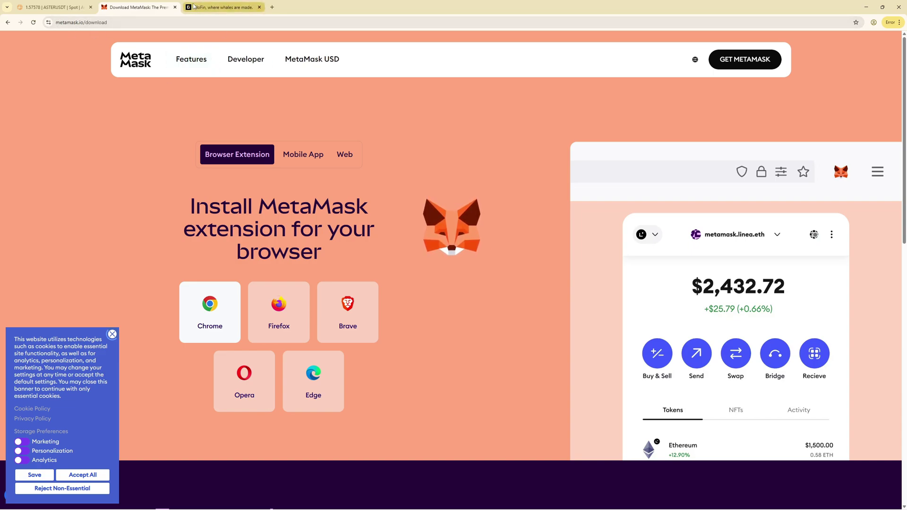
Visit the BloFin tab, return to the MetaMask download page, and dismiss its cookie banner.
left_click(225, 7)
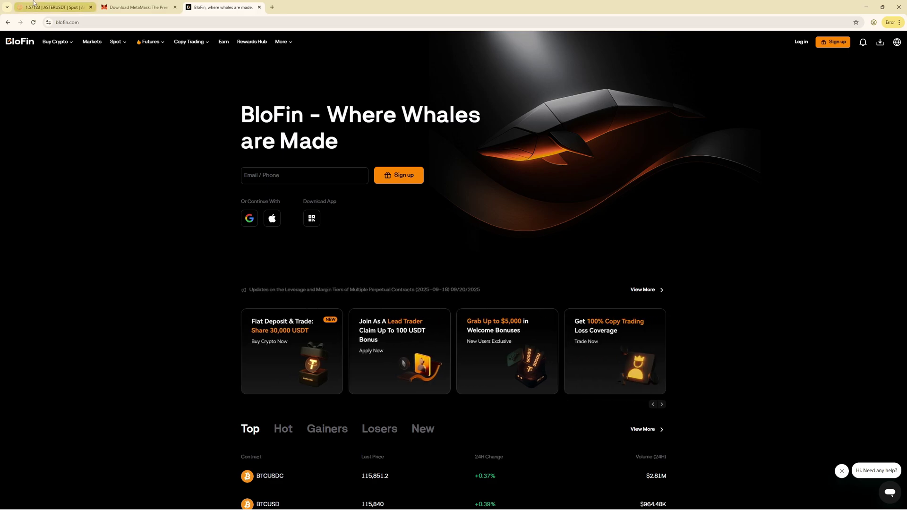
left_click(130, 7)
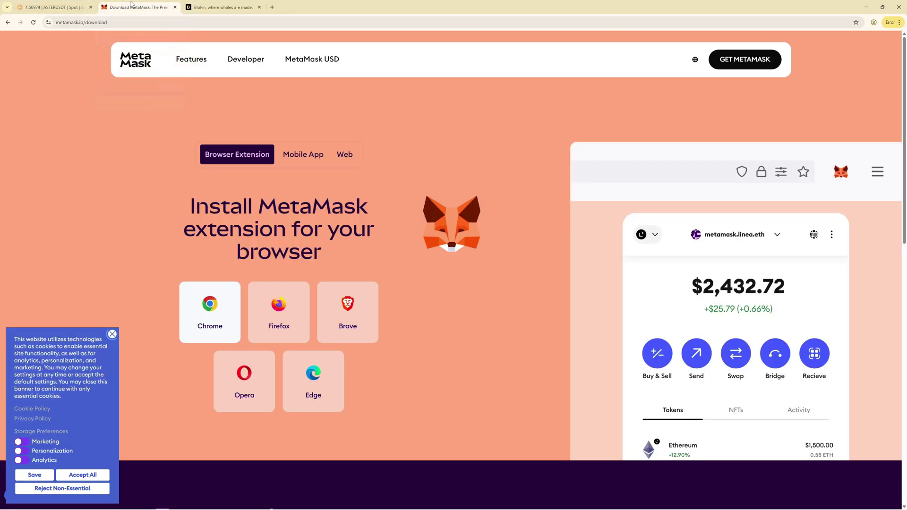
left_click(112, 334)
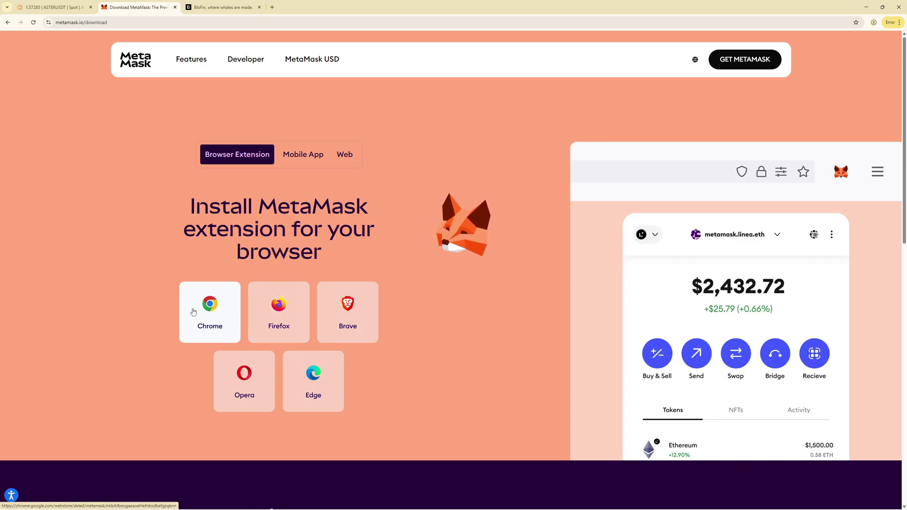
Add the MetaMask extension to Chrome from its Chrome Web Store page.
left_click(209, 320)
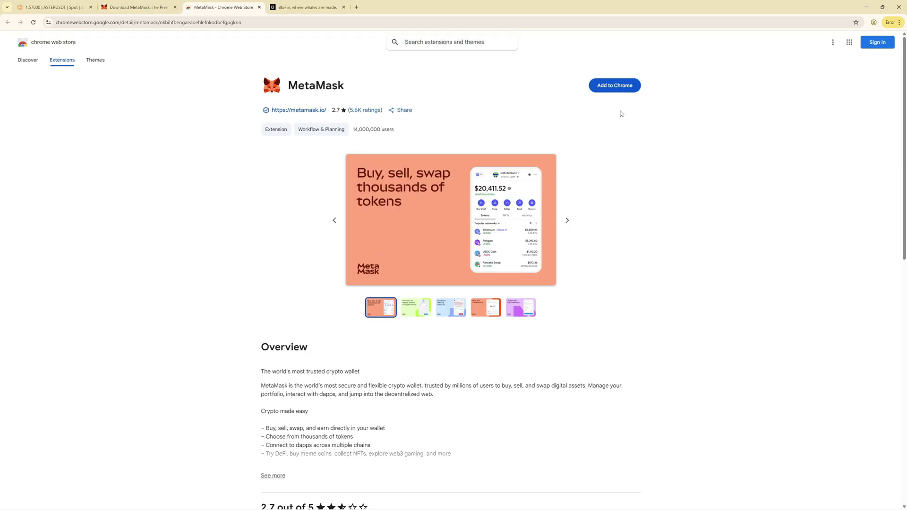
left_click(614, 86)
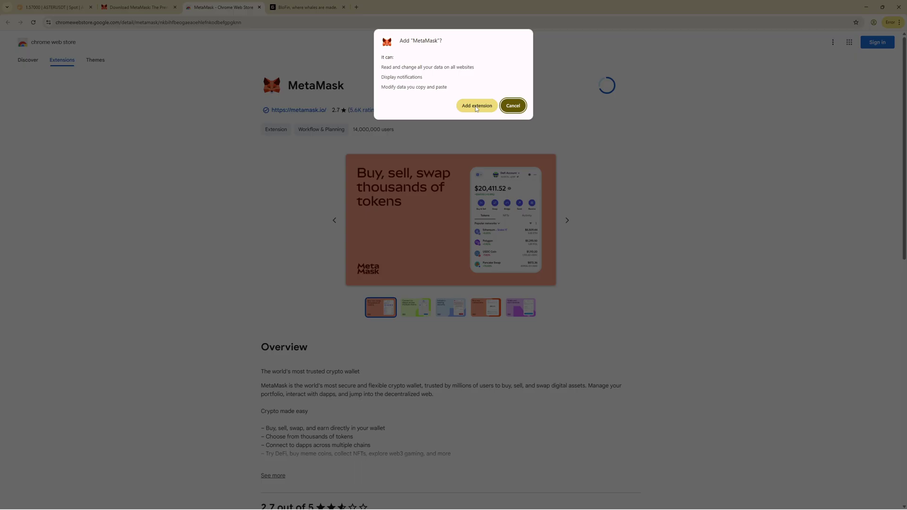
left_click(476, 106)
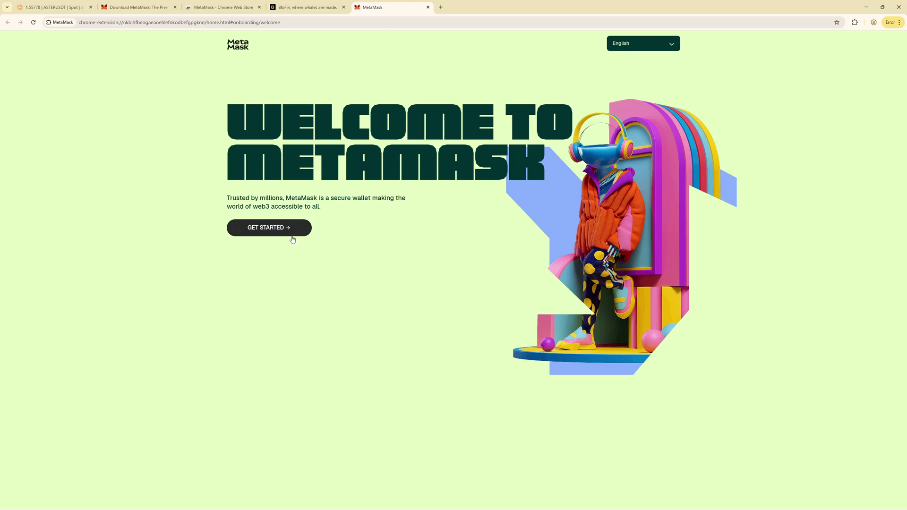
Accept MetaMask's Terms of Use and start a new wallet secured by a Secret Recovery Phrase.
left_click(279, 233)
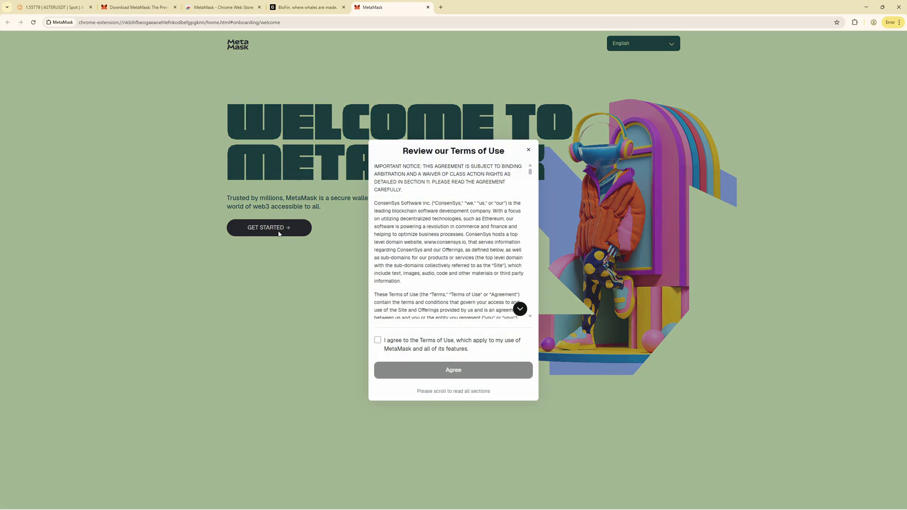
left_click(418, 348)
left_click_drag(530, 176, 523, 333)
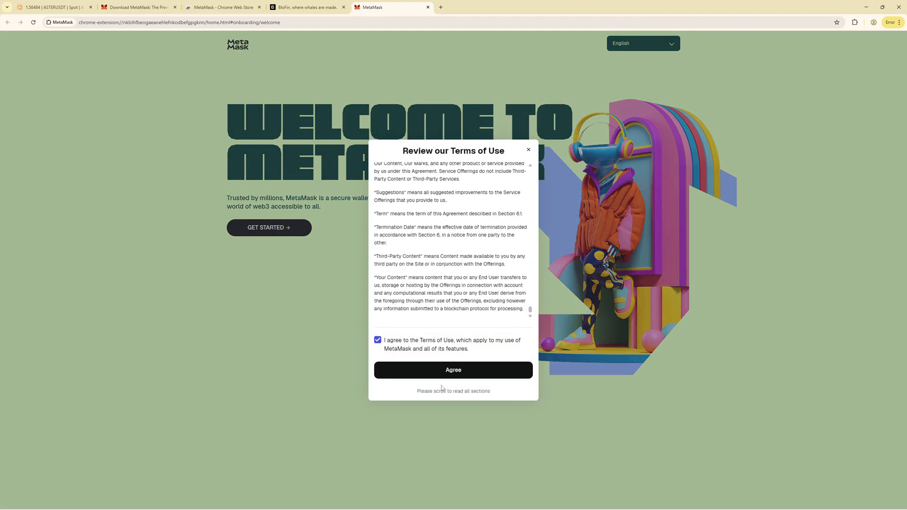
left_click(446, 372)
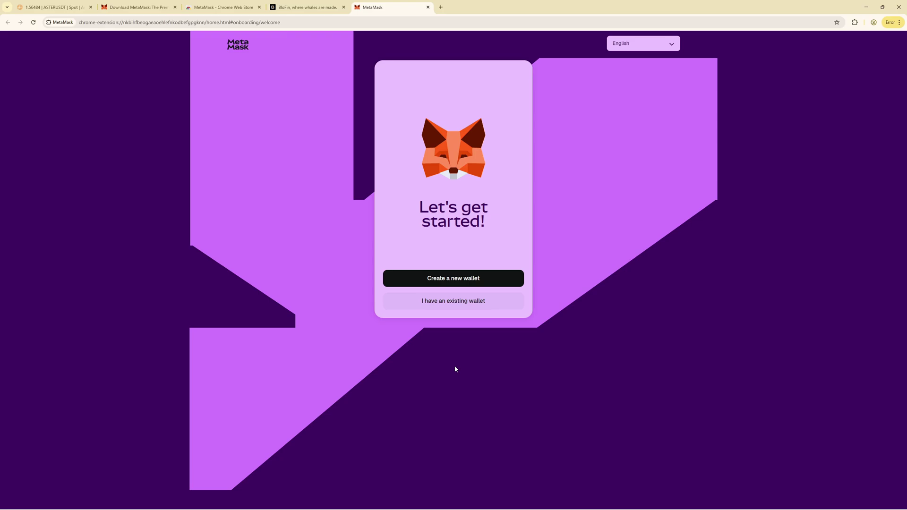
left_click(450, 282)
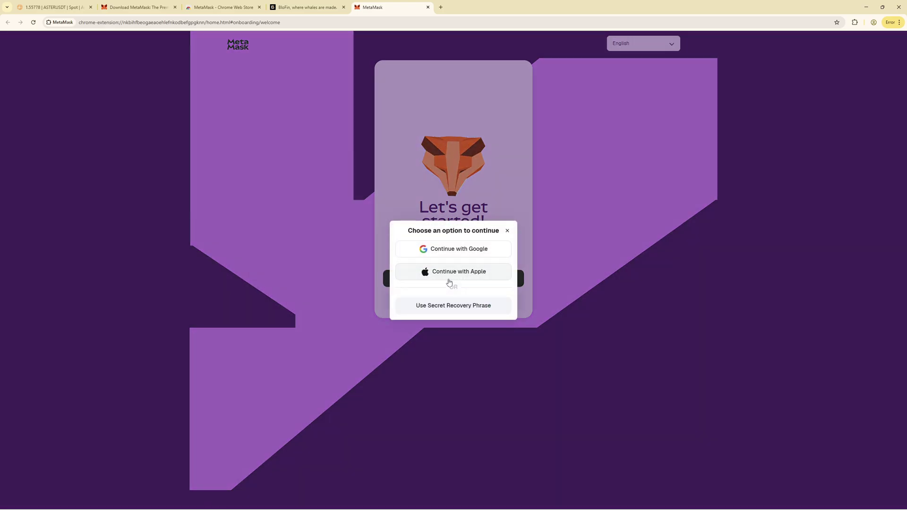
left_click(437, 311)
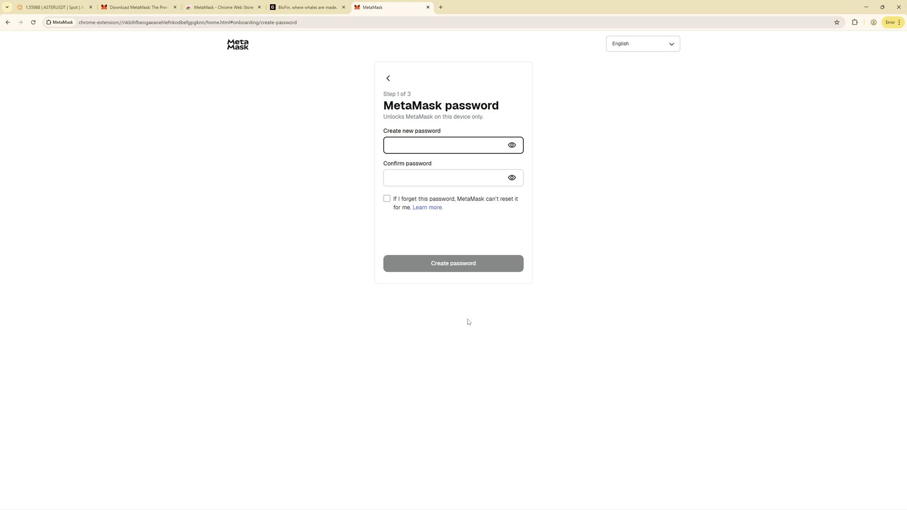
Create the wallet password, confirm it, and acknowledge it cannot be reset.
key("ctrl+v")
key("Tab")
key("ctrl+v")
left_click(387, 208)
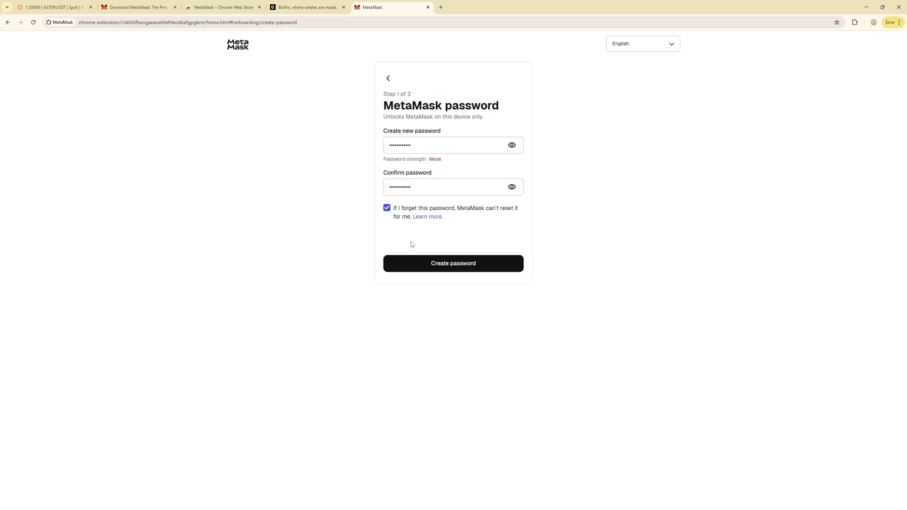
left_click(431, 268)
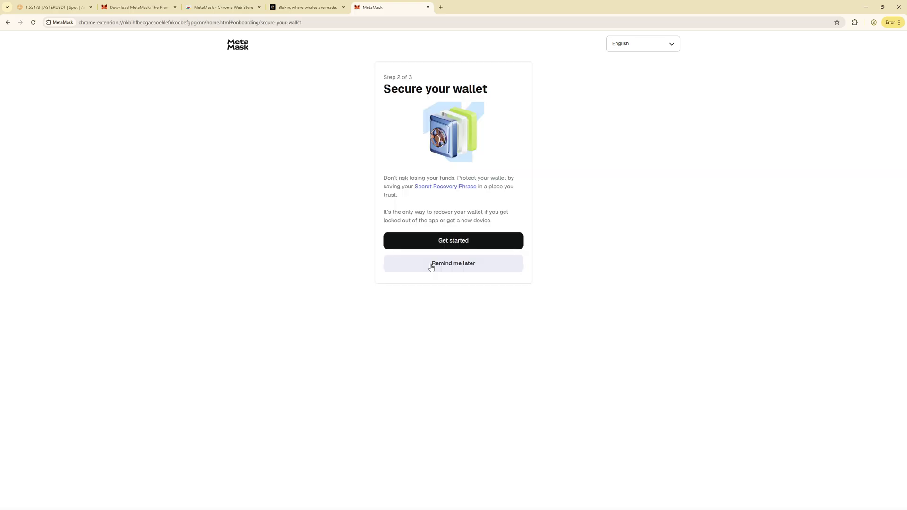
Reveal the Secret Recovery Phrase and continue to its confirmation step.
left_click(457, 243)
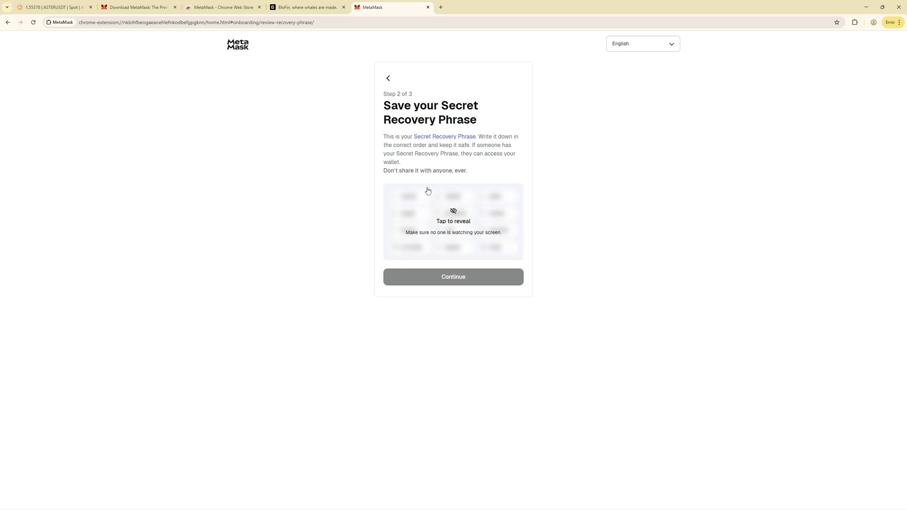
left_click(458, 219)
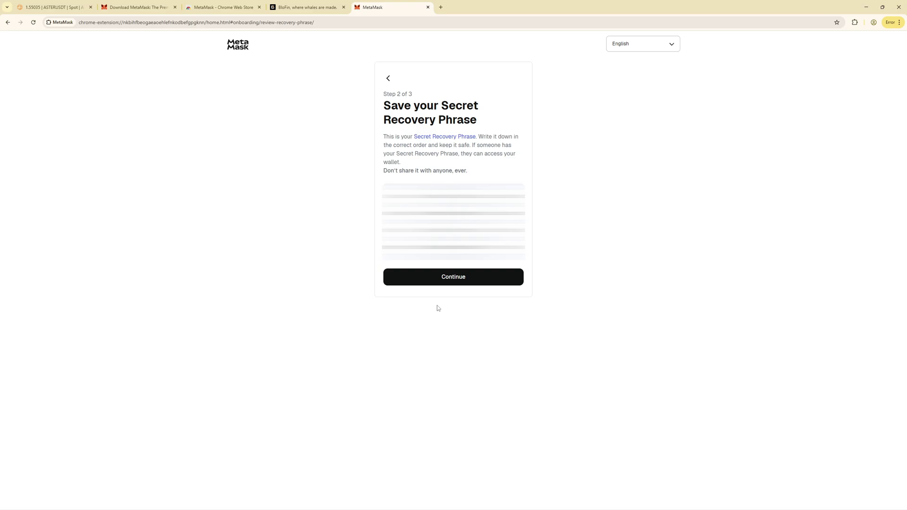
left_click(466, 277)
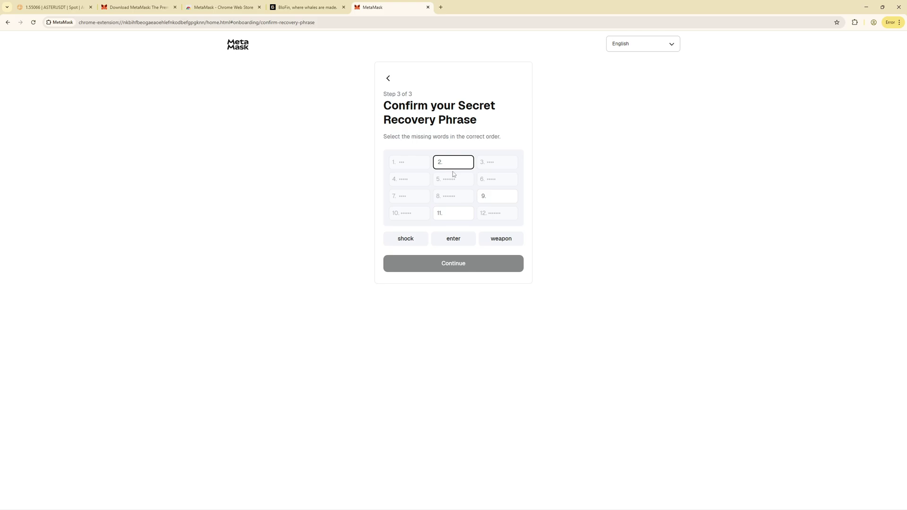
Fill in the missing second, ninth and eleventh recovery phrase words and submit.
left_click(499, 241)
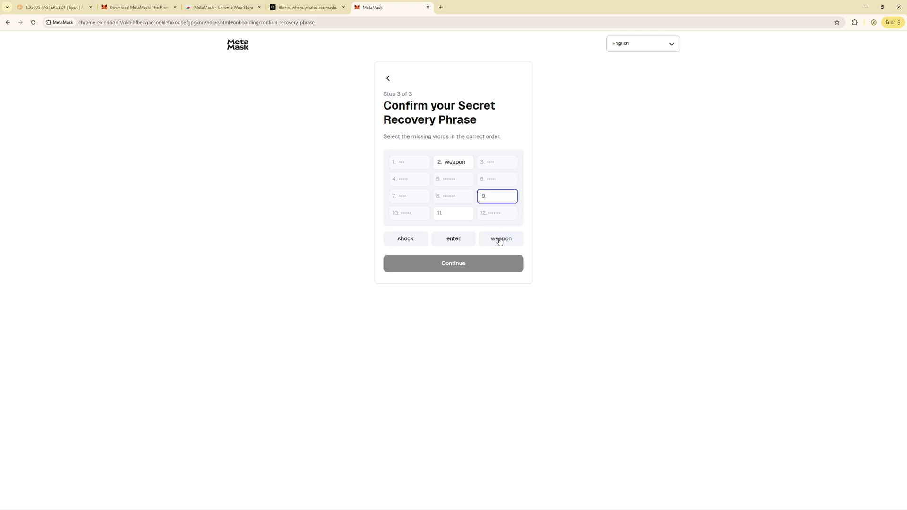
left_click(418, 241)
left_click(453, 239)
left_click(467, 265)
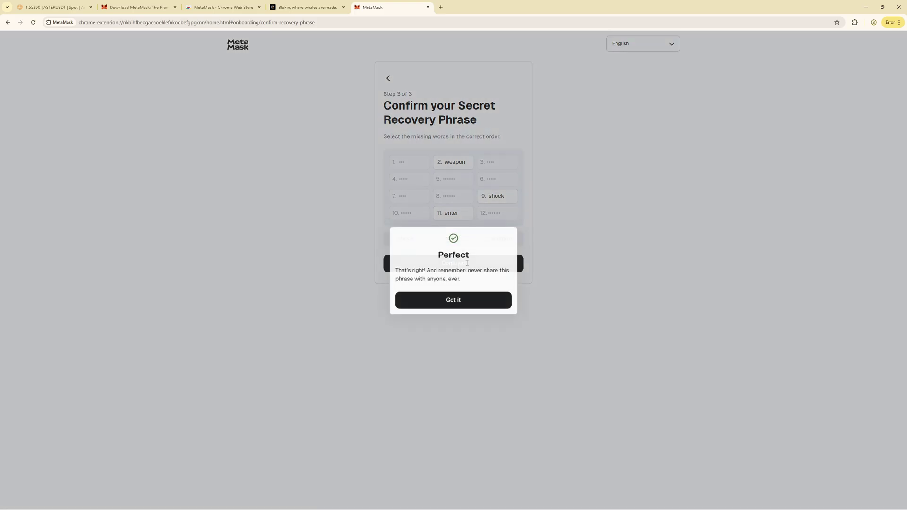
Opt in to marketing data sharing, agree to the terms, and skip through to the wallet home.
left_click(466, 303)
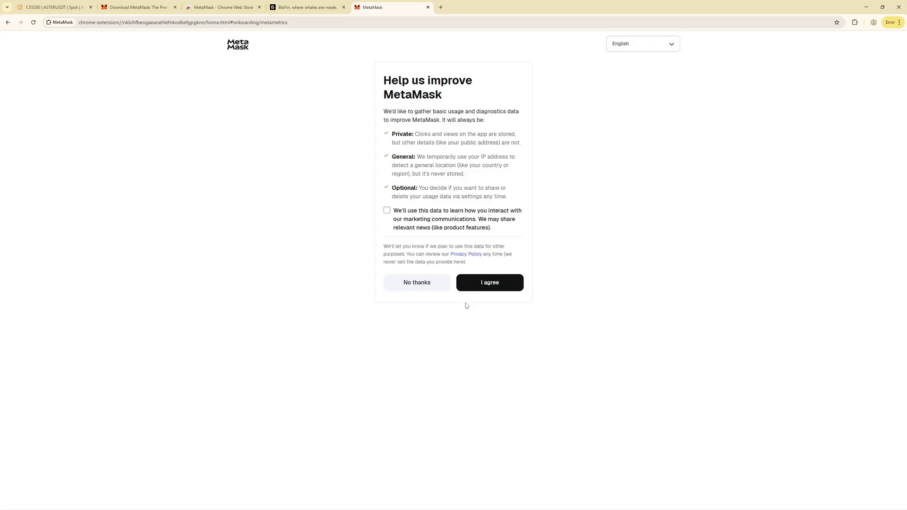
left_click(422, 229)
left_click(503, 282)
left_click(477, 272)
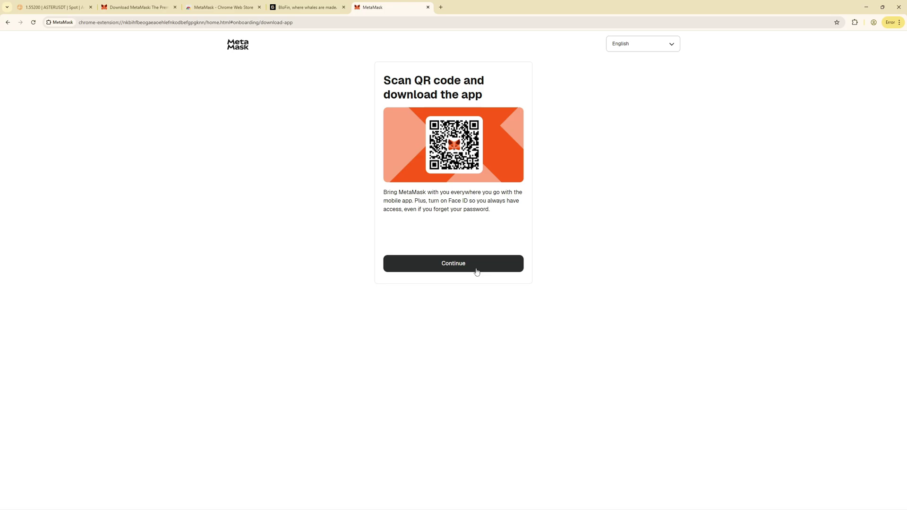
left_click(477, 272)
left_click(476, 268)
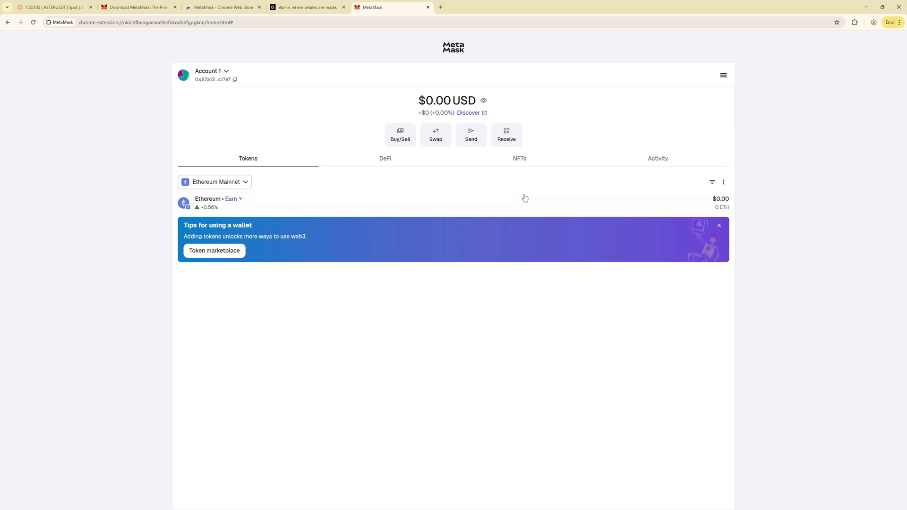
Open the MetaMask popup from the extensions menu, then close it.
left_click(857, 26)
left_click(780, 69)
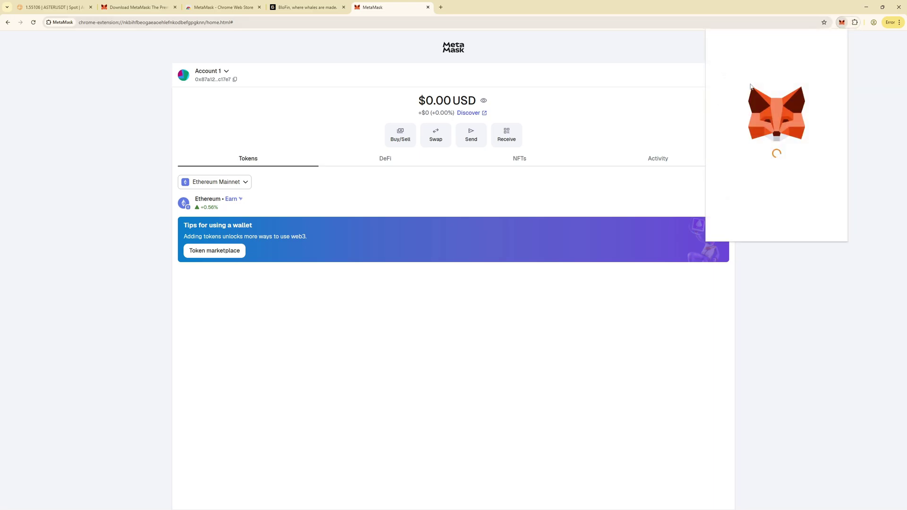
left_click(640, 129)
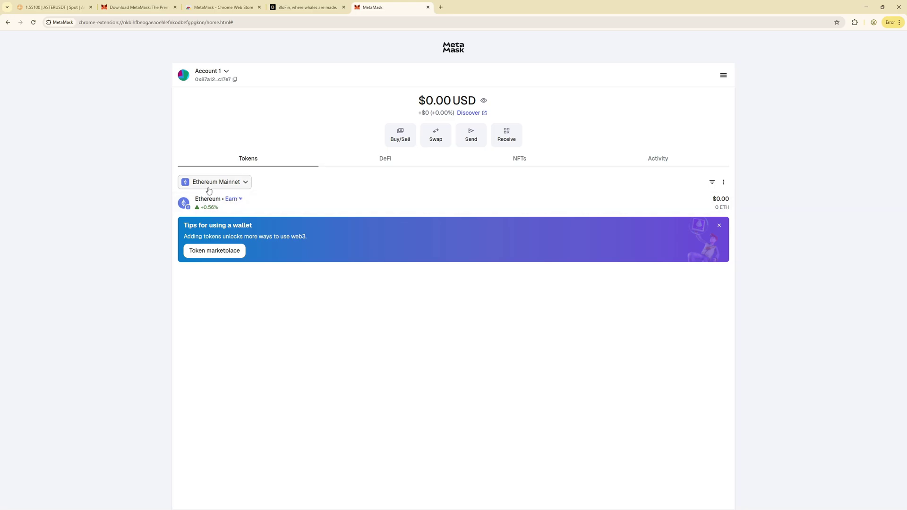
Add and switch to Binance Smart Chain, then copy the account address.
left_click(222, 183)
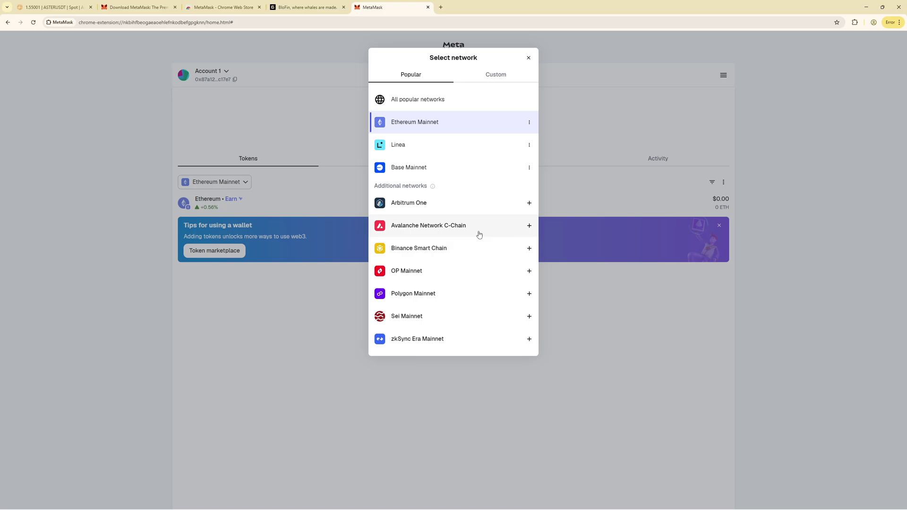
left_click(411, 253)
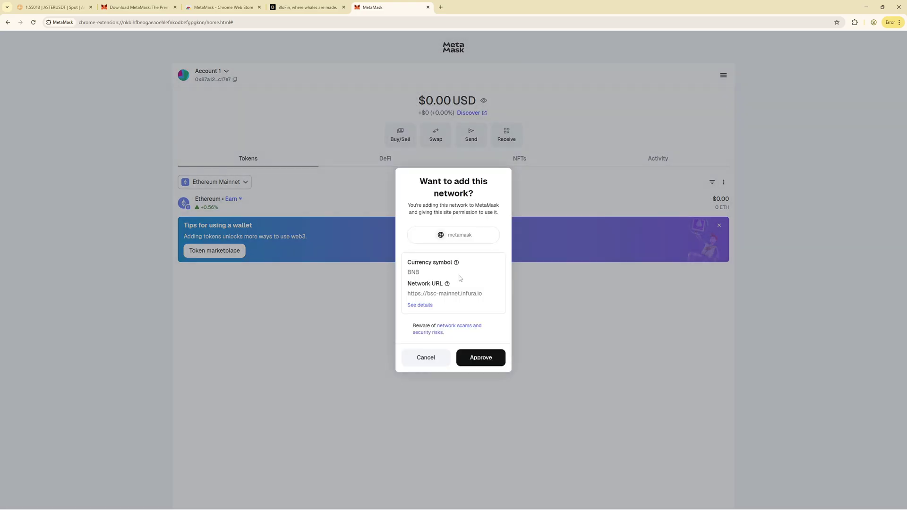
left_click(487, 359)
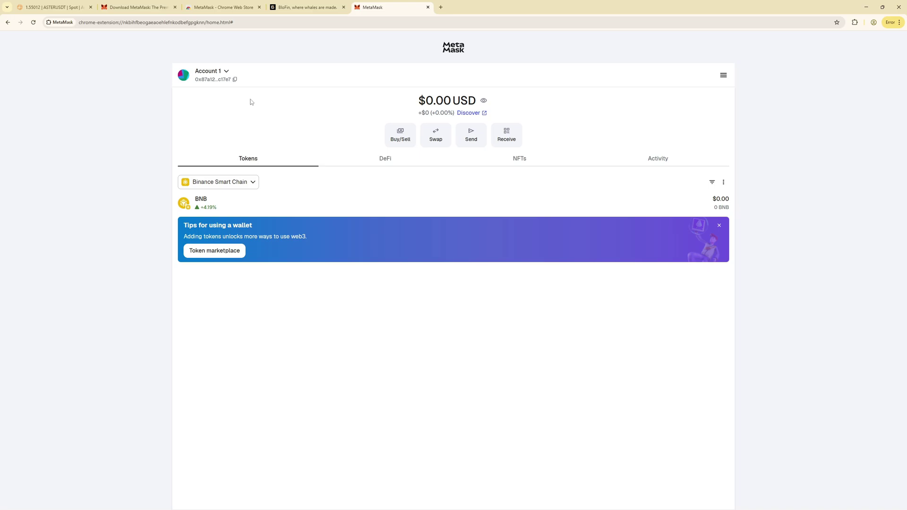
left_click(235, 80)
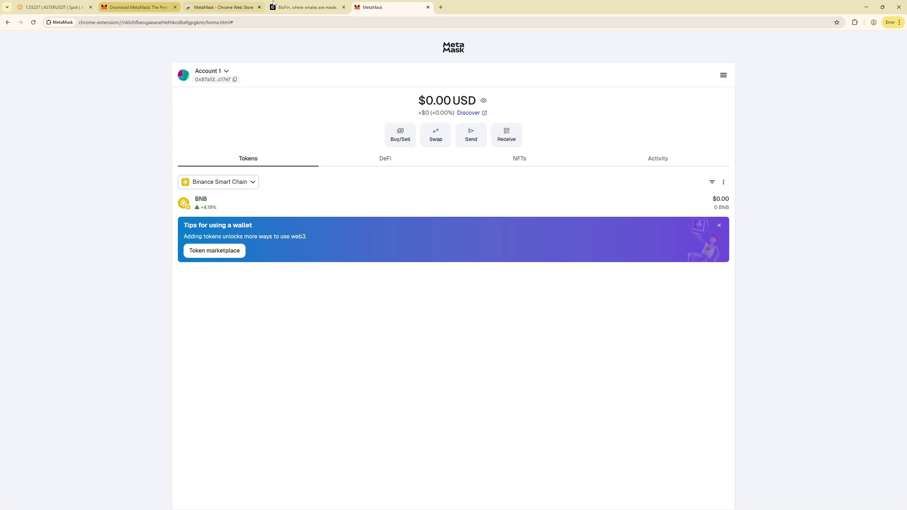
Switch to the signed-in BloFin homepage tab.
left_click(307, 7)
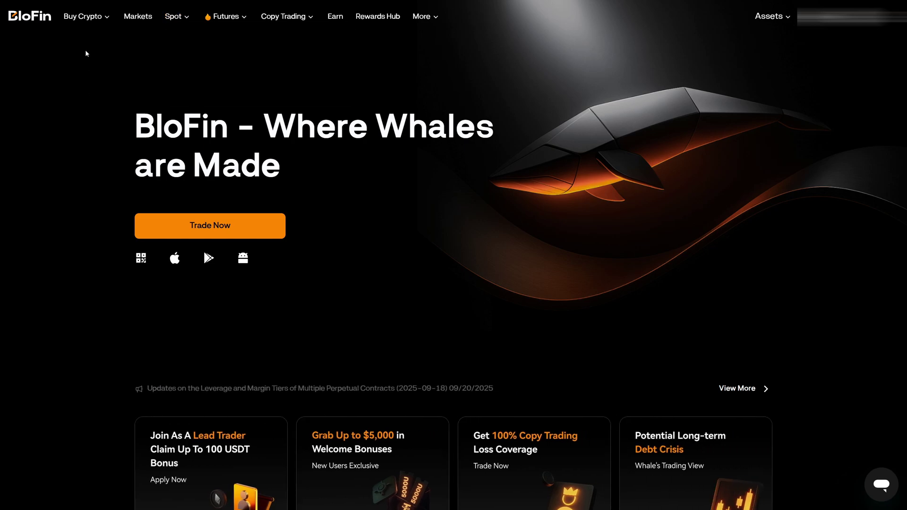
Open BloFin's Withdraw page from the Assets menu, with BNB preselected as the crypto.
mouse_move(81, 24)
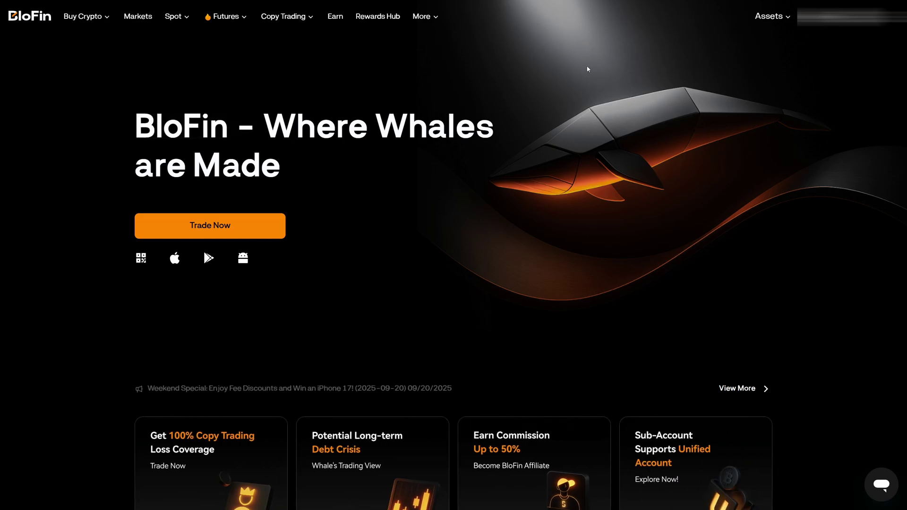
mouse_move(772, 18)
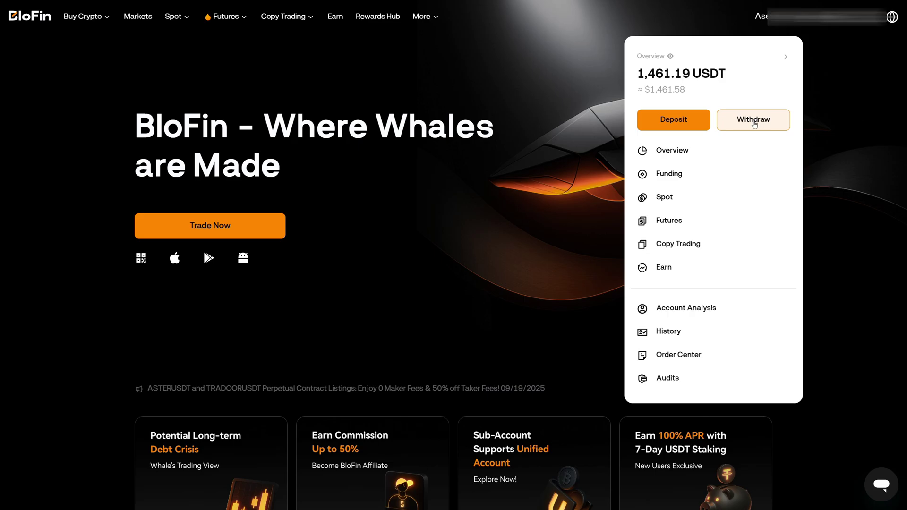
left_click(754, 124)
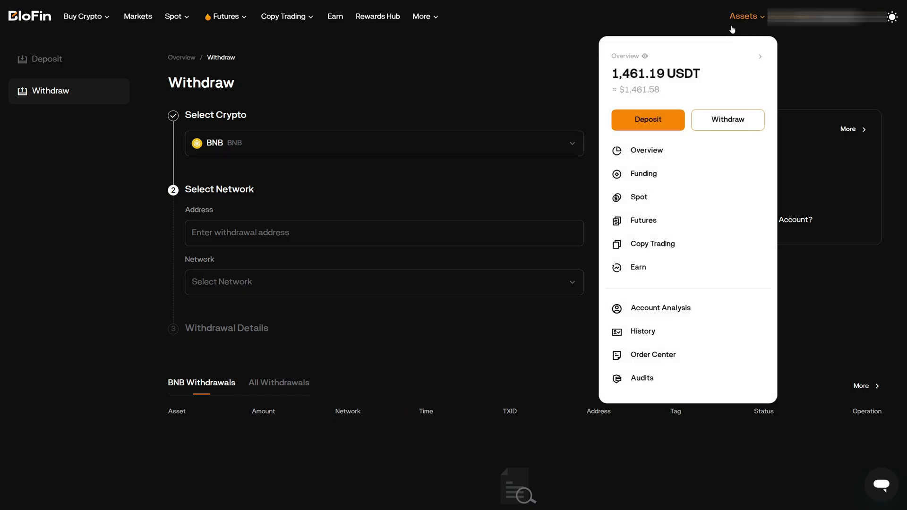
mouse_move(743, 16)
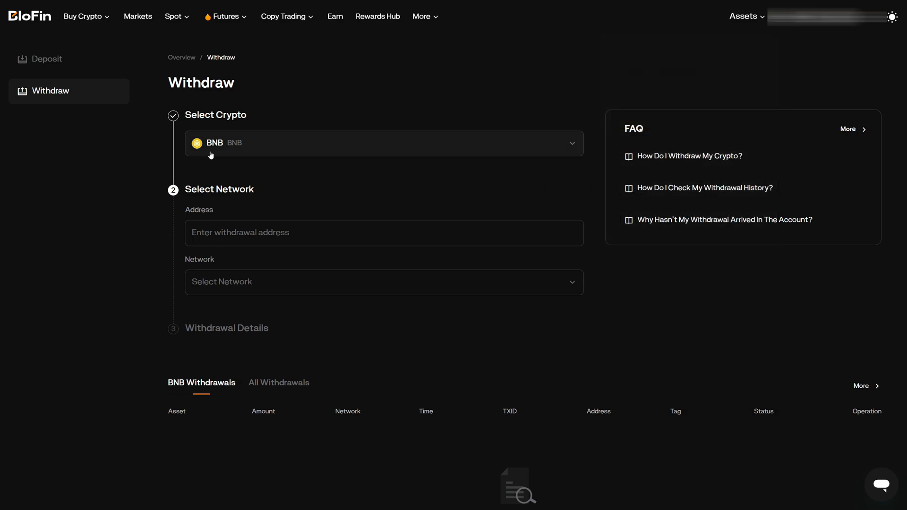
Paste the MetaMask wallet address and choose the BNB Smart Chain (BEP20) network.
left_click(235, 239)
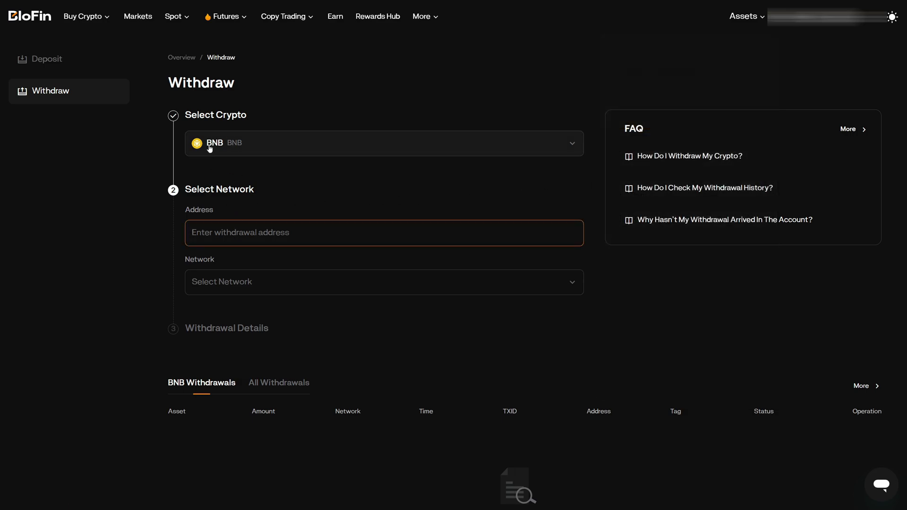
key("ctrl+v")
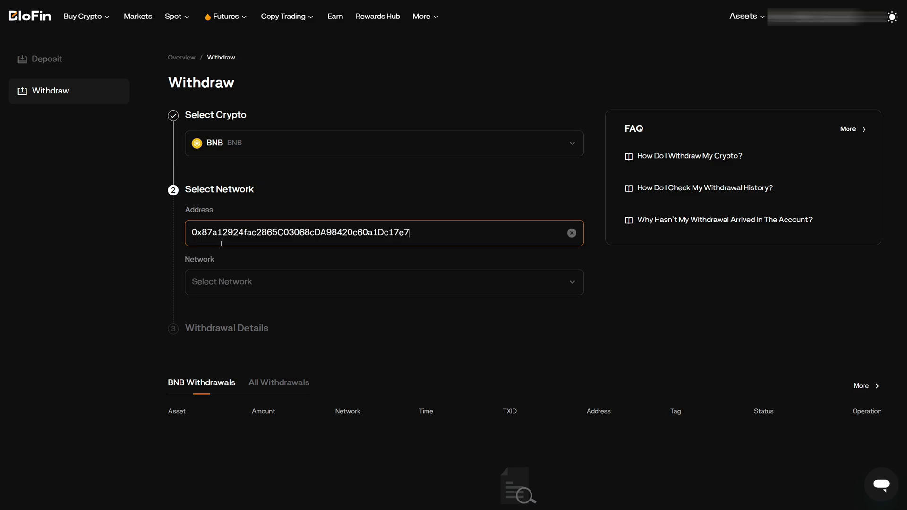
left_click(245, 261)
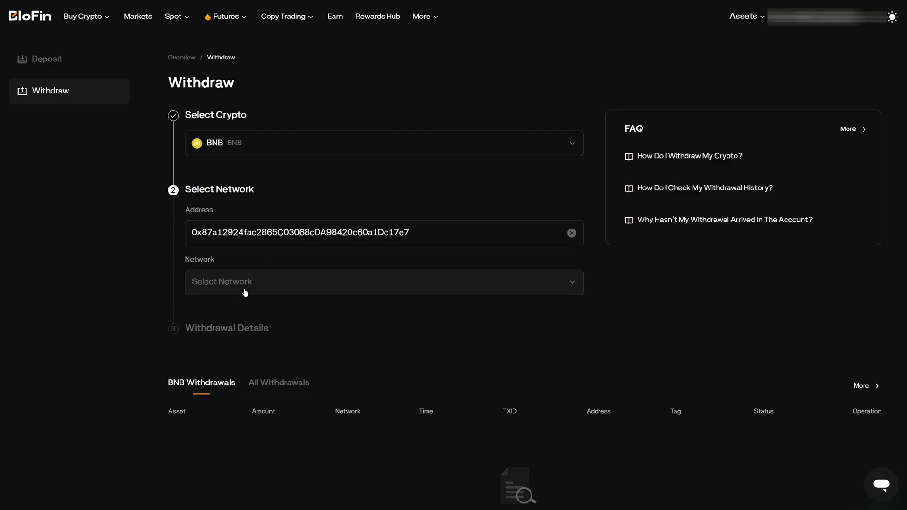
left_click(242, 291)
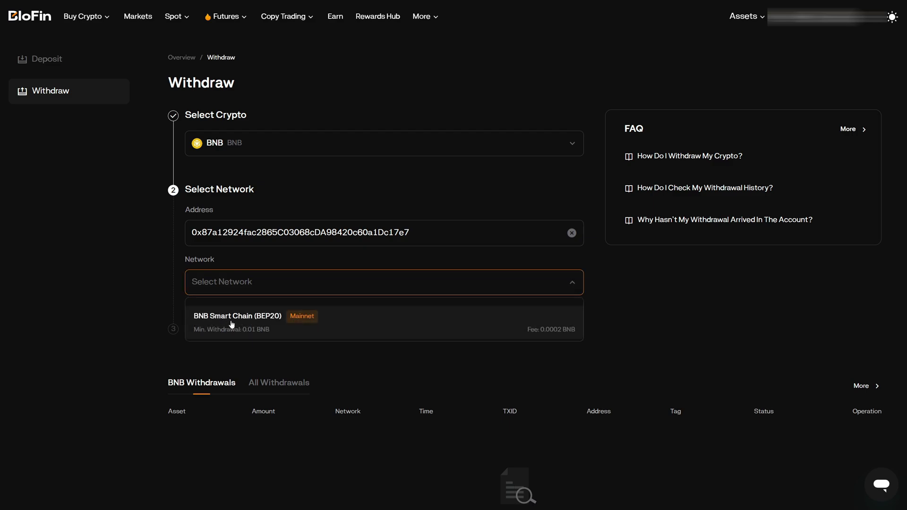
left_click(336, 332)
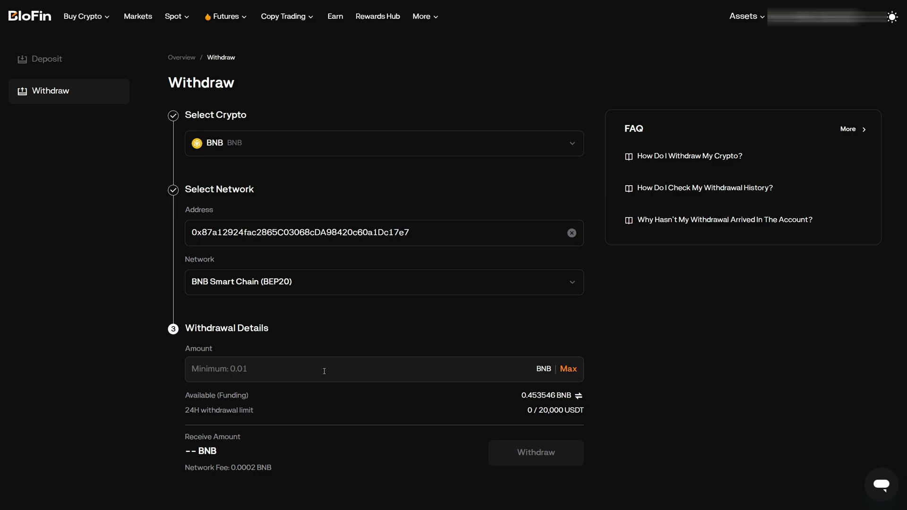
Enter a withdrawal amount of 0.2 BNB, receiving 0.1998 BNB.
left_click(324, 370)
type("0.4")
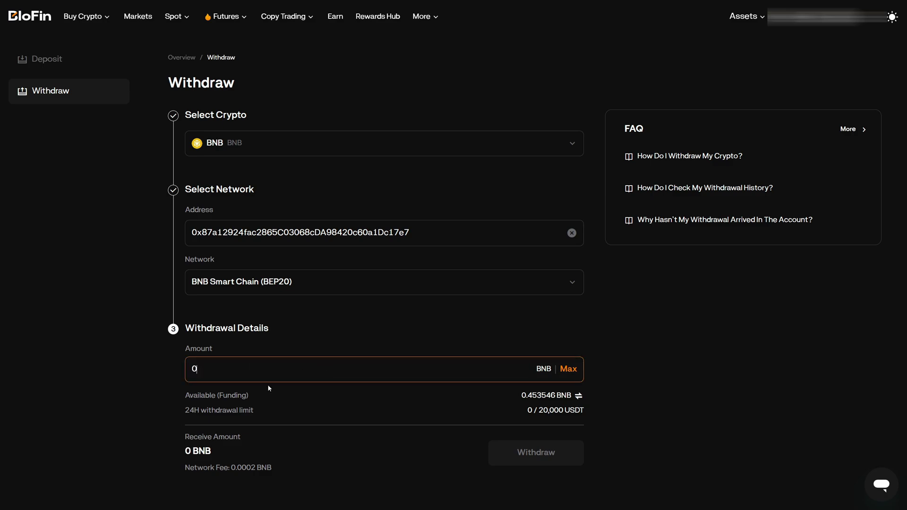
key("BackSpace")
type("12")
key("BackSpace")
key("BackSpace")
type("2")
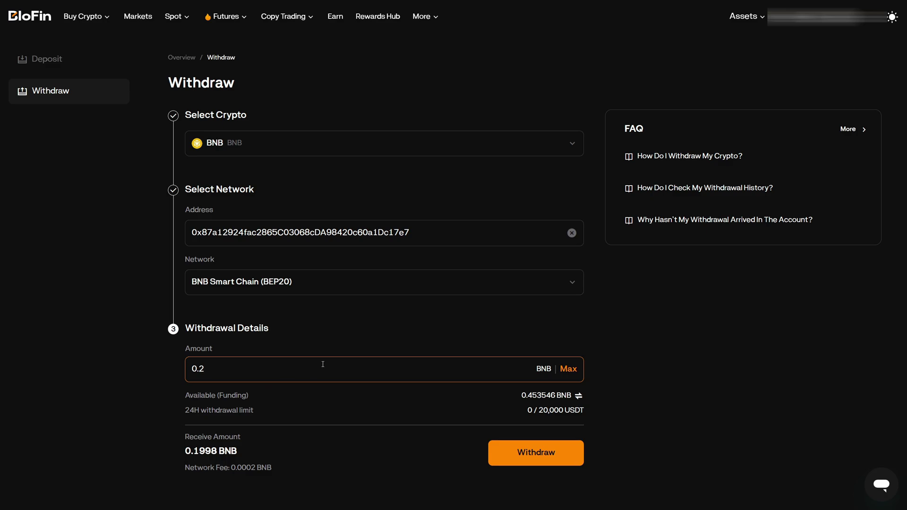
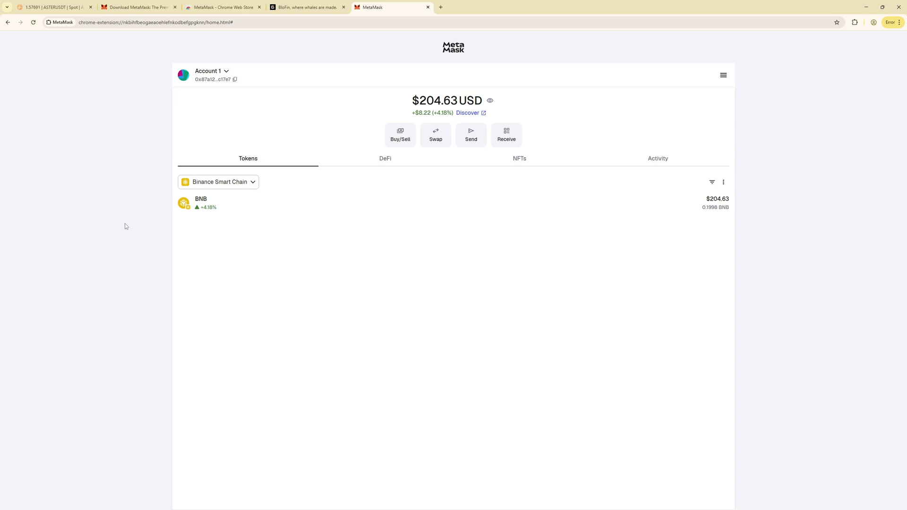
Search the Aster DEX market list for 'aster', then return to the MetaMask wallet showing $204.63.
left_click(52, 7)
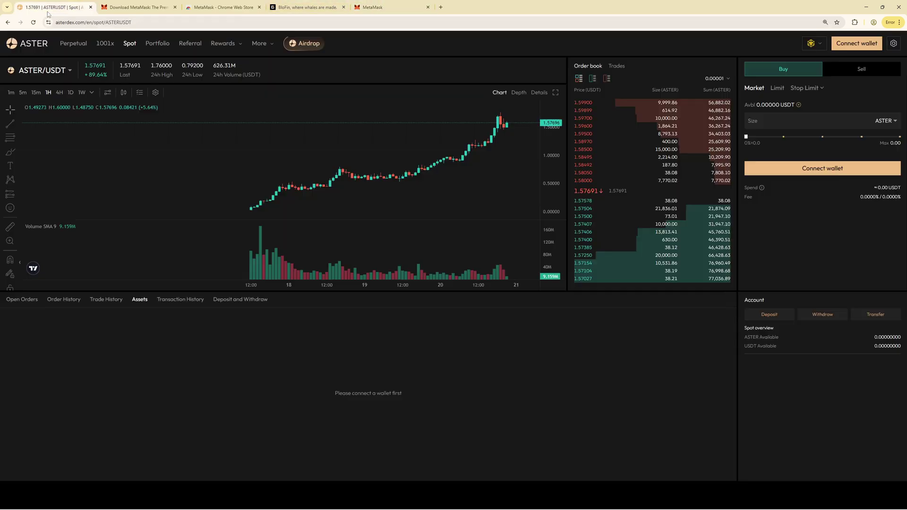
left_click(36, 69)
left_click(46, 111)
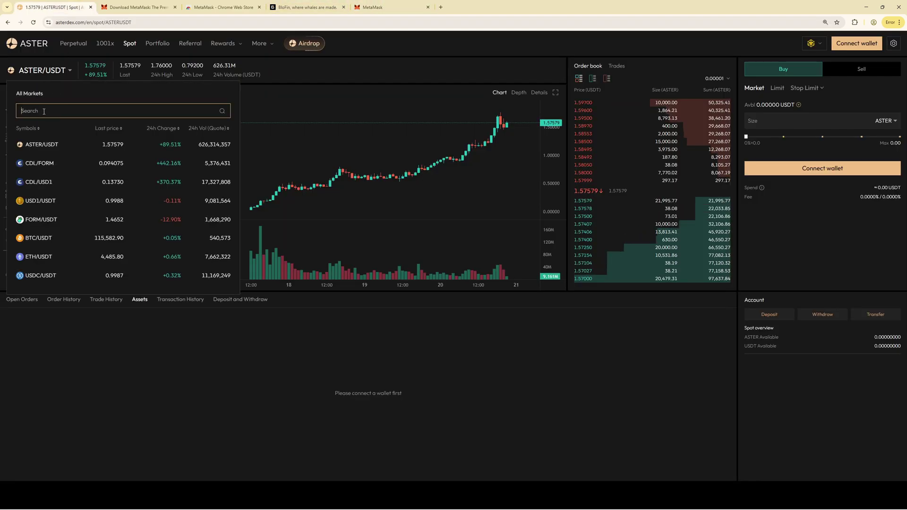
type("aster")
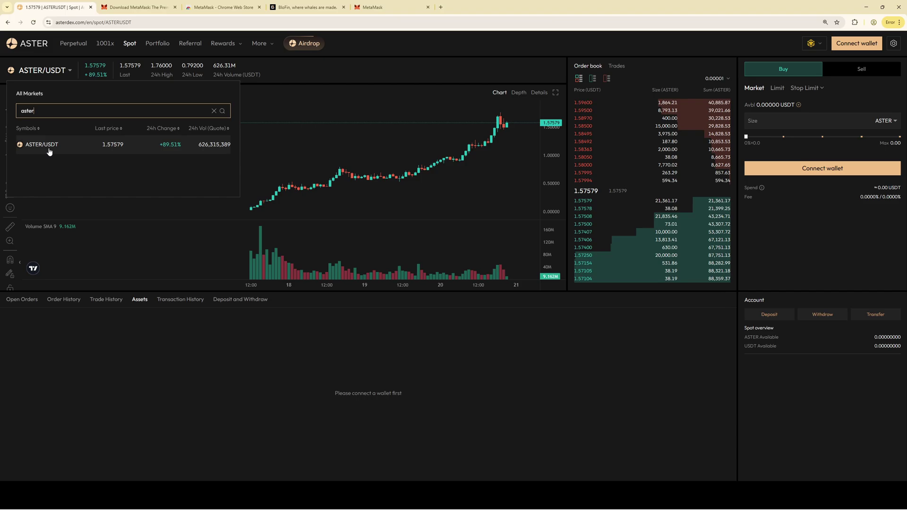
left_click(334, 161)
left_click(359, 20)
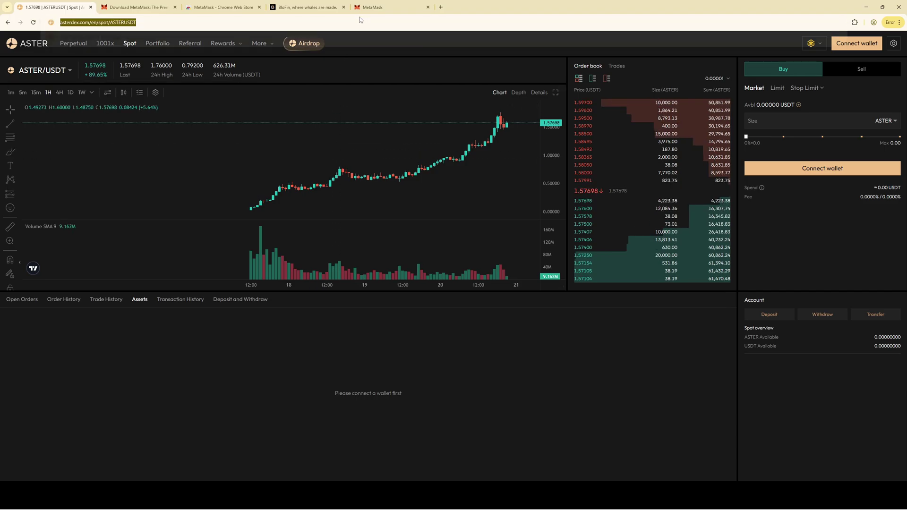
left_click(378, 8)
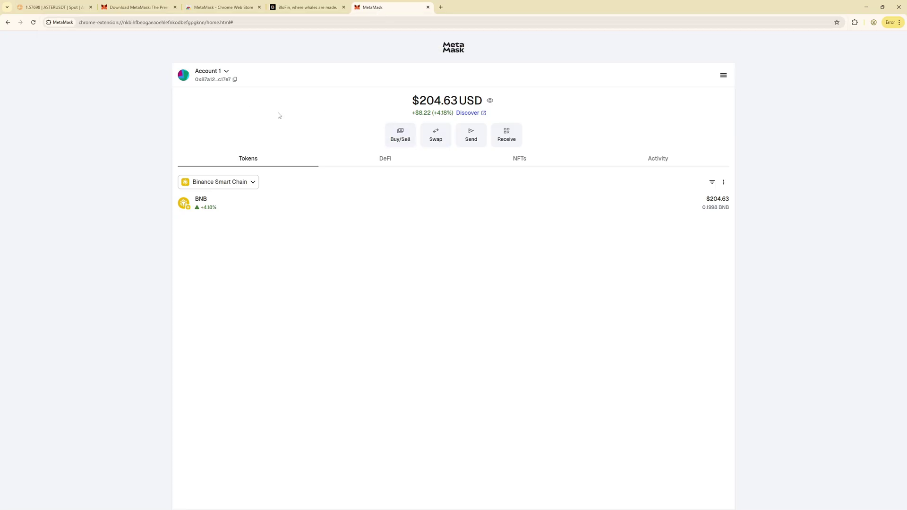
Swap 0.17 BNB into USDT (about 172.5 USDT) in MetaMask and submit it.
left_click(437, 143)
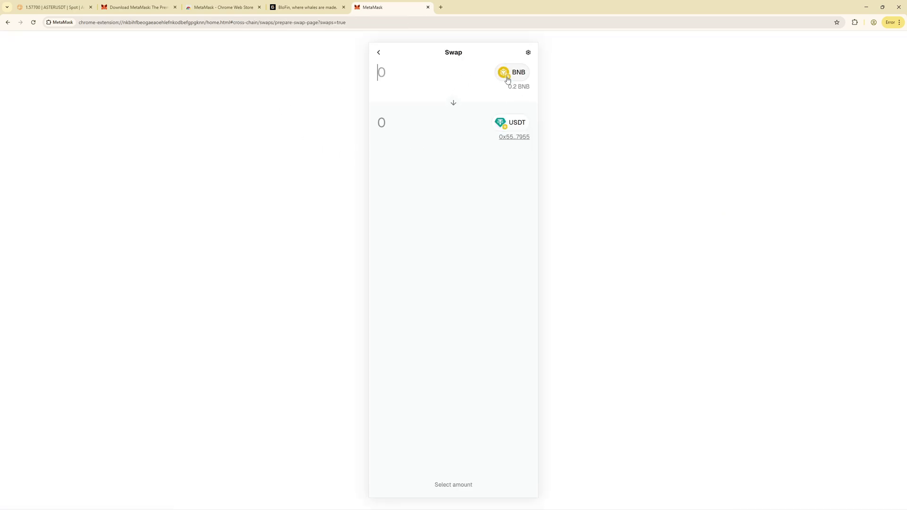
left_click(505, 125)
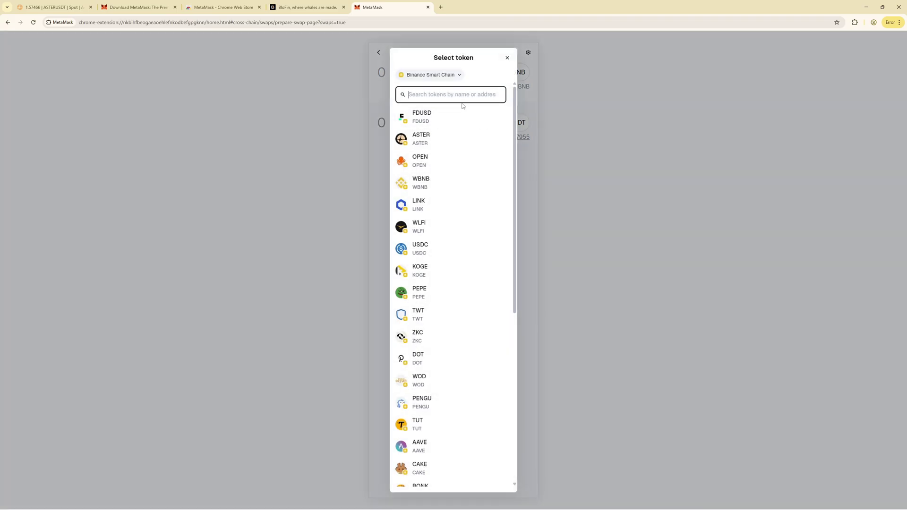
type("usdt")
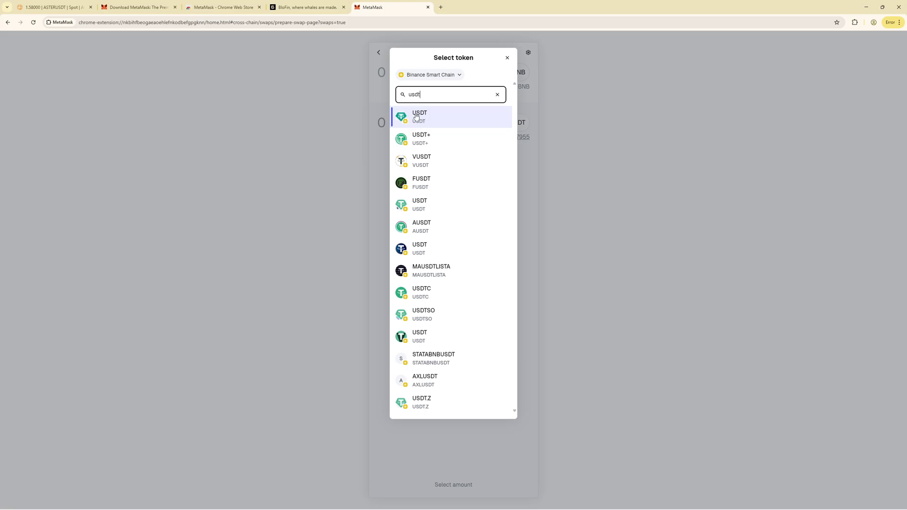
left_click(508, 58)
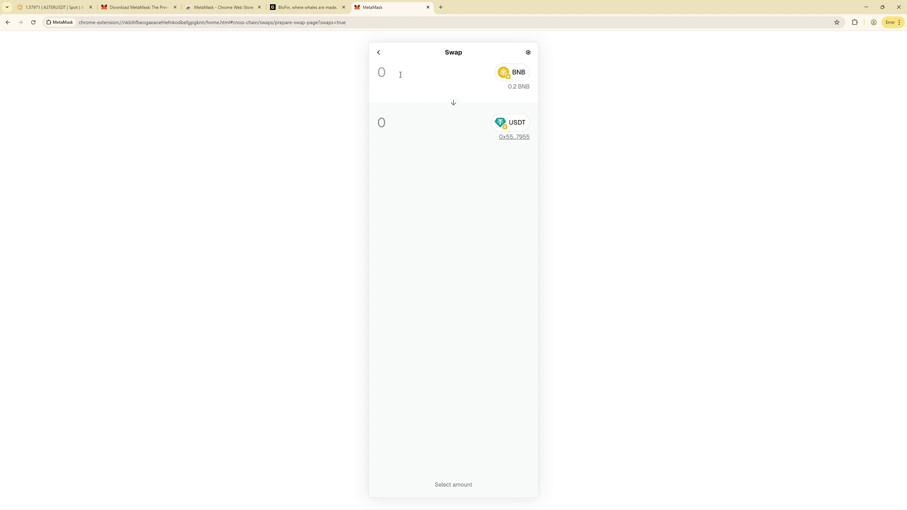
type("0.17")
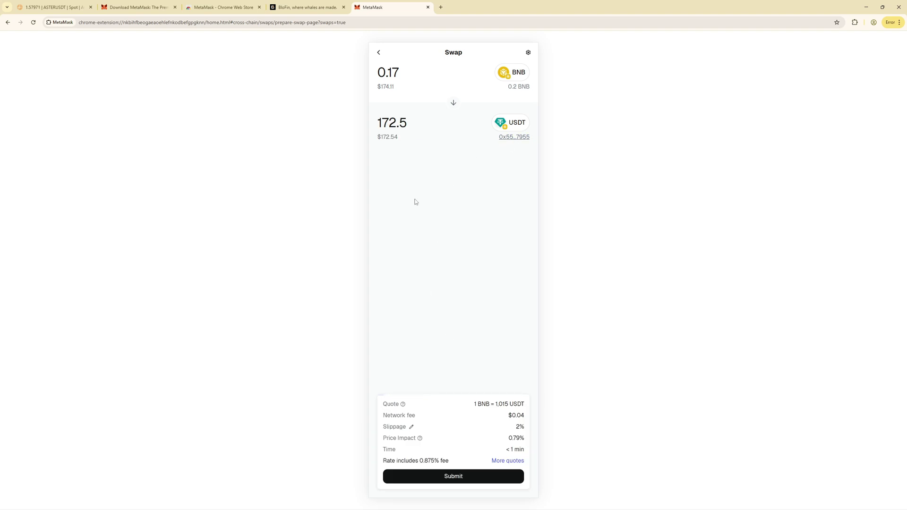
left_click(452, 478)
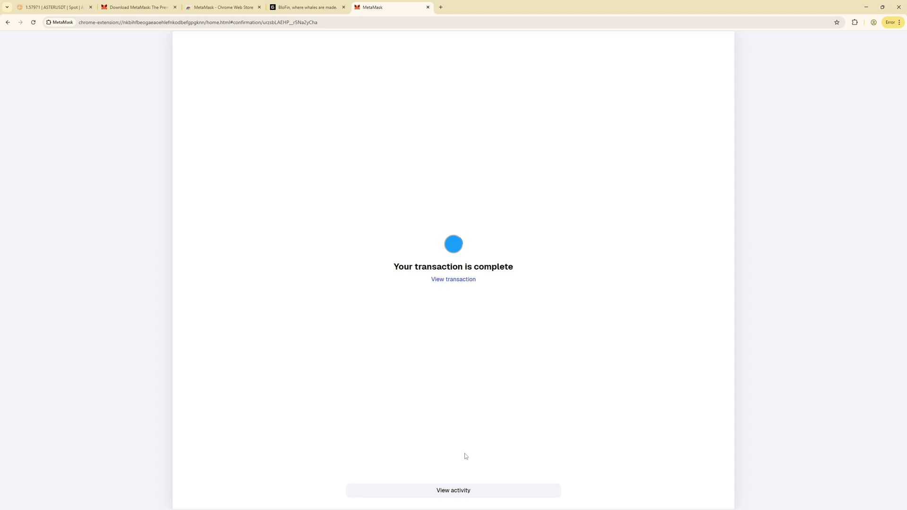
Refresh MetaMask's token list to show the remaining 0.02976 BNB ($30.48).
left_click(438, 492)
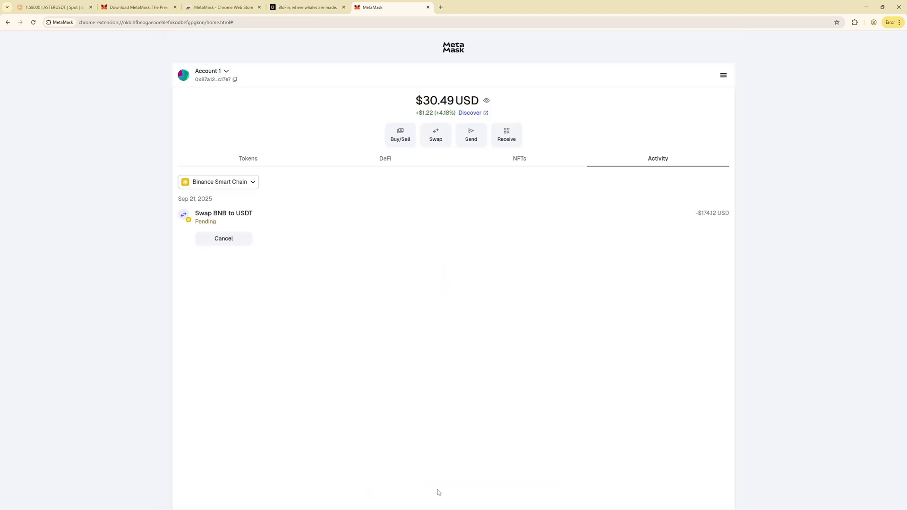
left_click(238, 162)
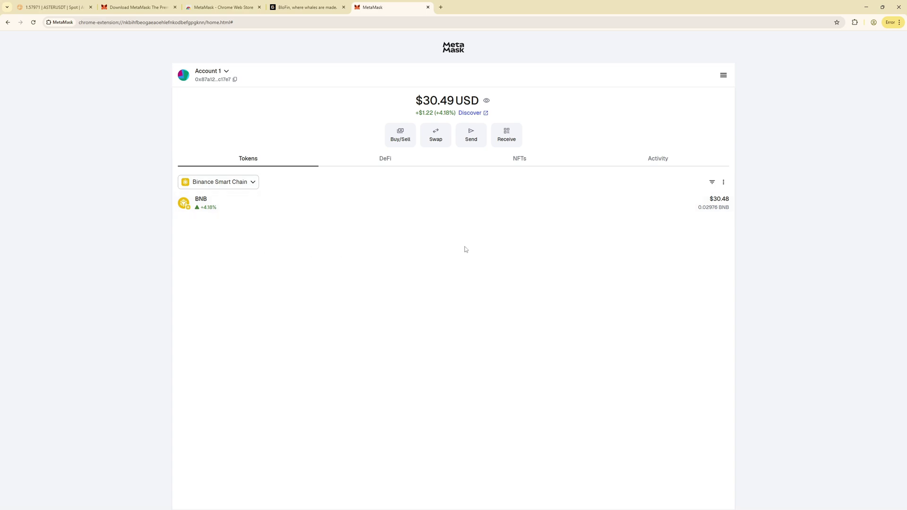
left_click(723, 183)
left_click(557, 326)
Bring the Aster DEX page forward and get past its airdrop invite-code prompt.
left_click_drag(57, 8, 392, 7)
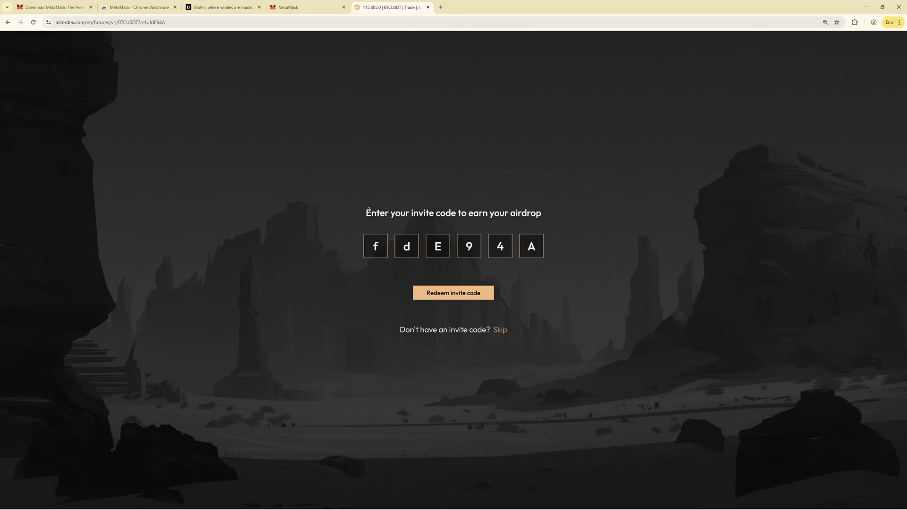
left_click_drag(368, 213, 530, 214)
left_click(555, 216)
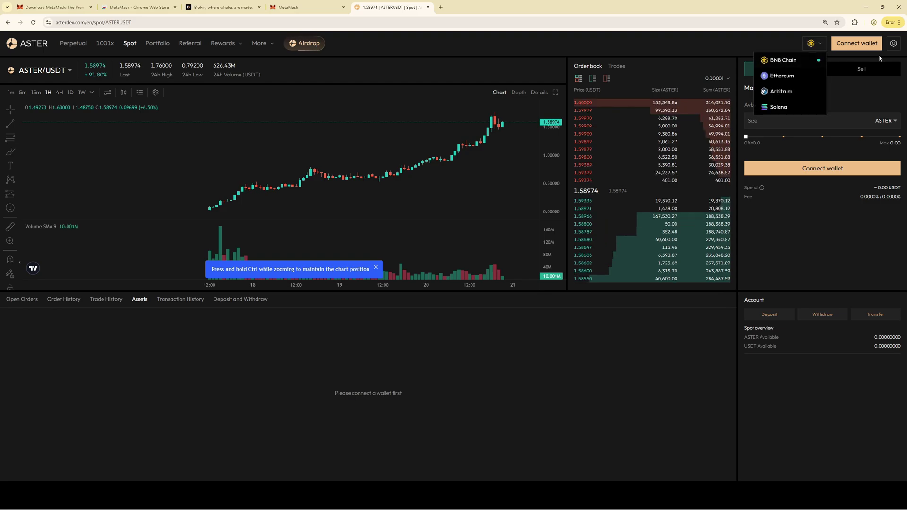
Connect MetaMask to Aster DEX, approving both the connection and the ownership signature.
left_click(854, 45)
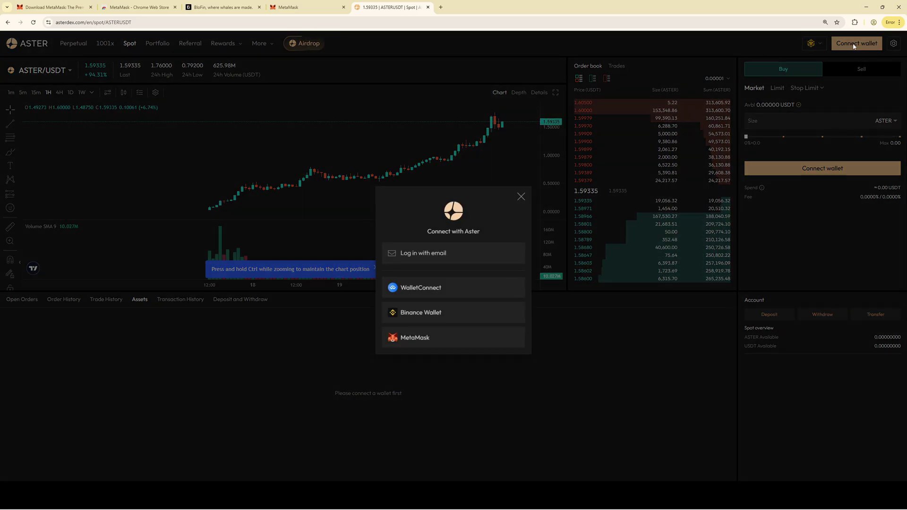
left_click(424, 340)
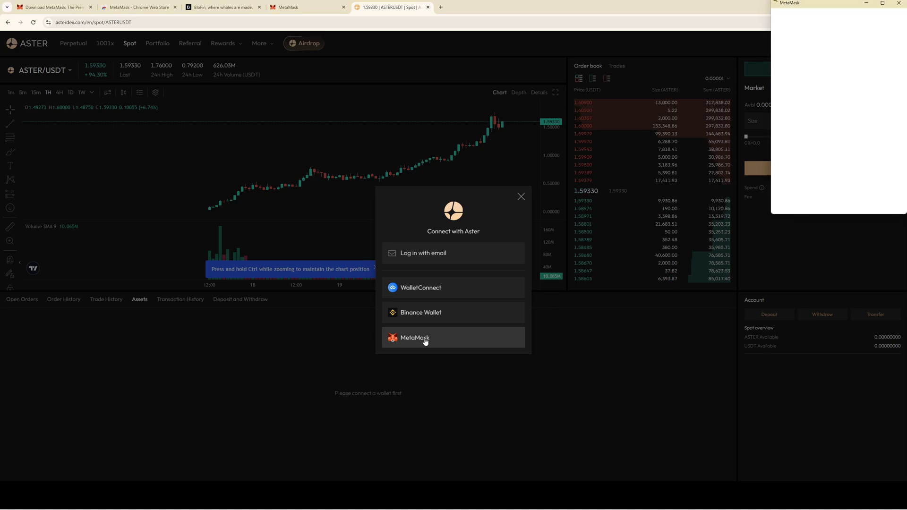
left_click(877, 200)
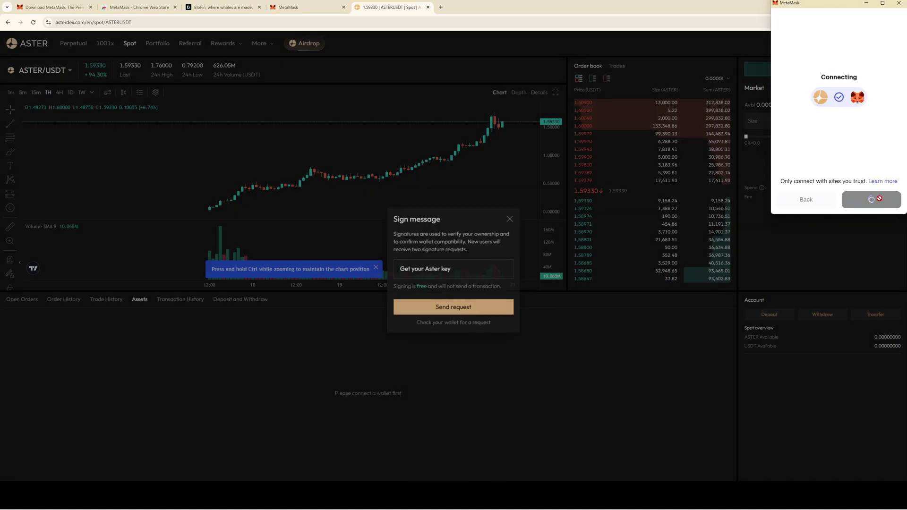
left_click(458, 315)
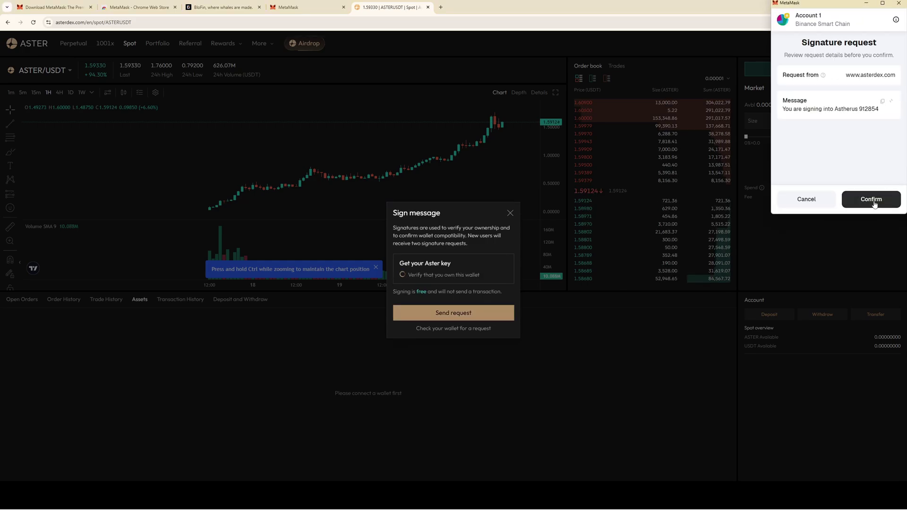
left_click(874, 202)
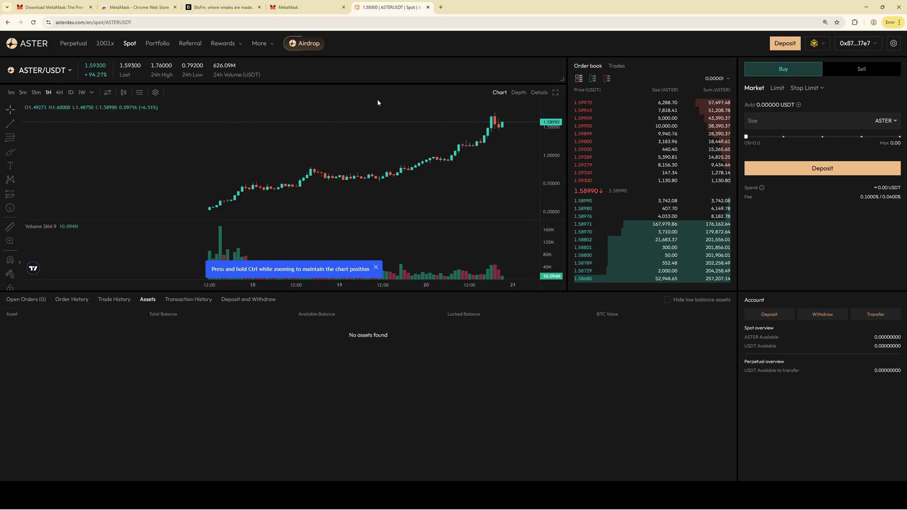
Fill the spot-account deposit with the maximum 172.53 USDT and request USDT approval.
left_click(785, 44)
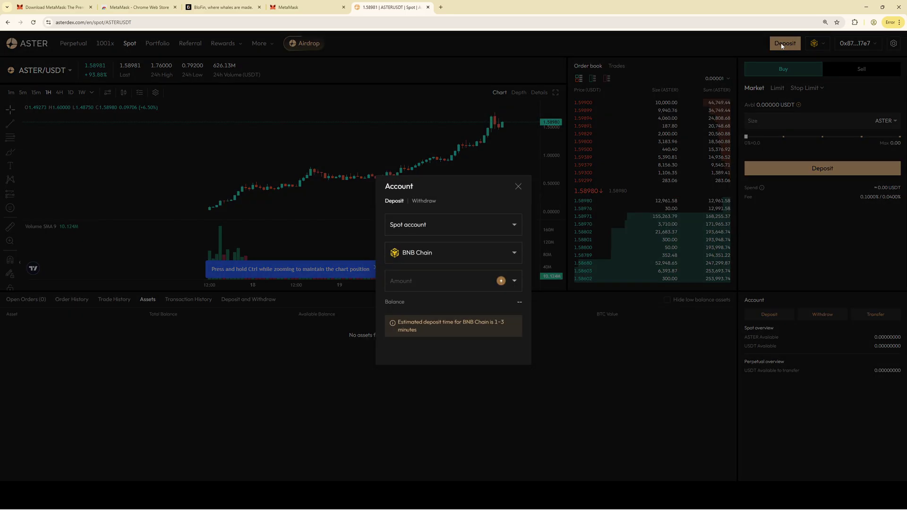
left_click(405, 227)
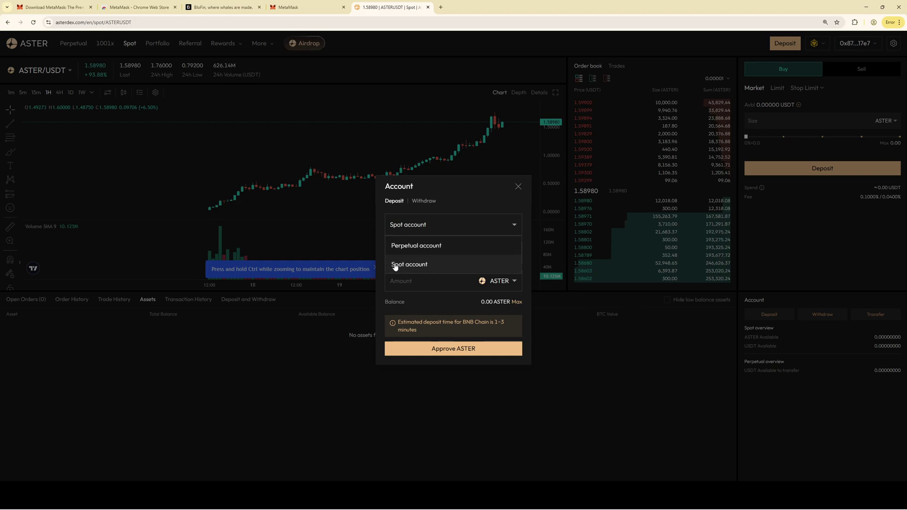
left_click(406, 266)
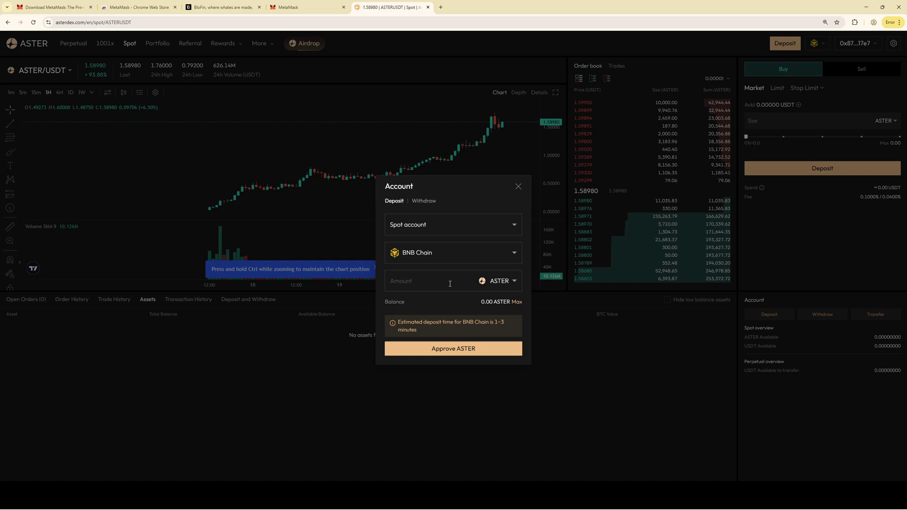
left_click(501, 285)
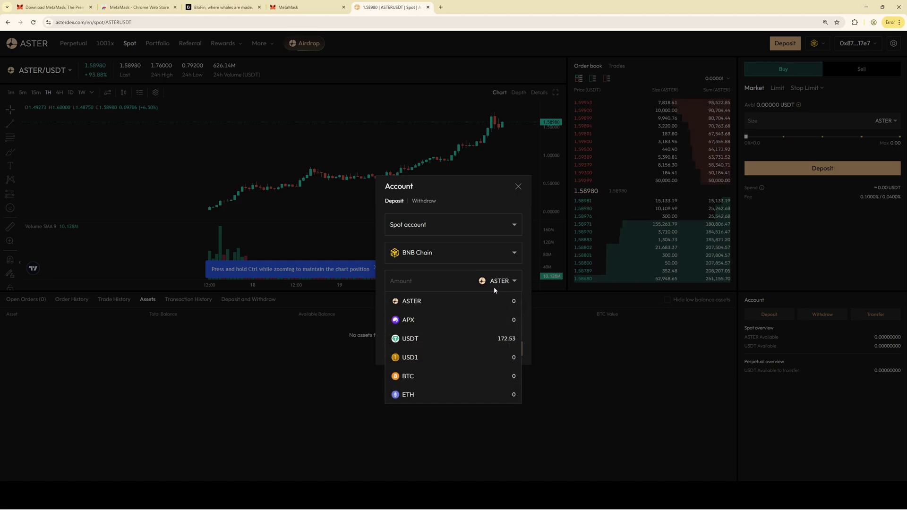
left_click(451, 340)
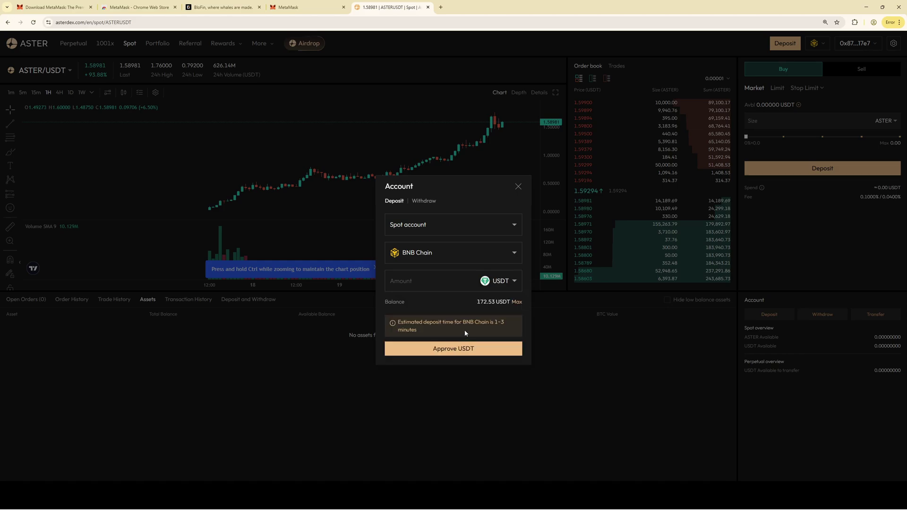
left_click(517, 302)
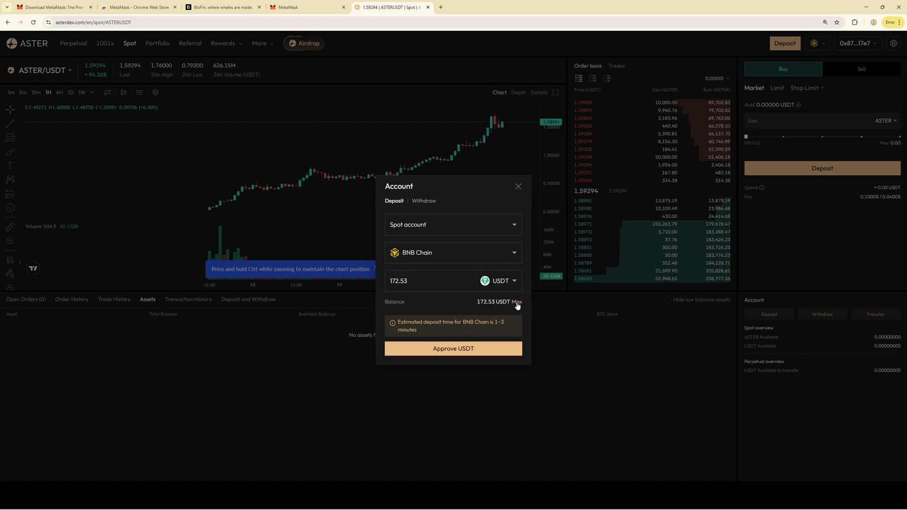
left_click(457, 351)
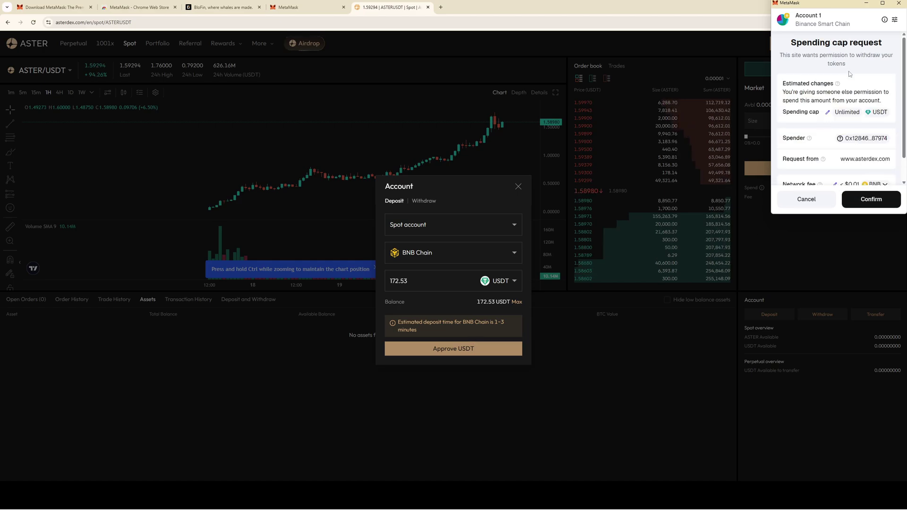
Review the network fee and confirm the USDT spending-cap approval in MetaMask.
scroll(851, 156, "down", 2)
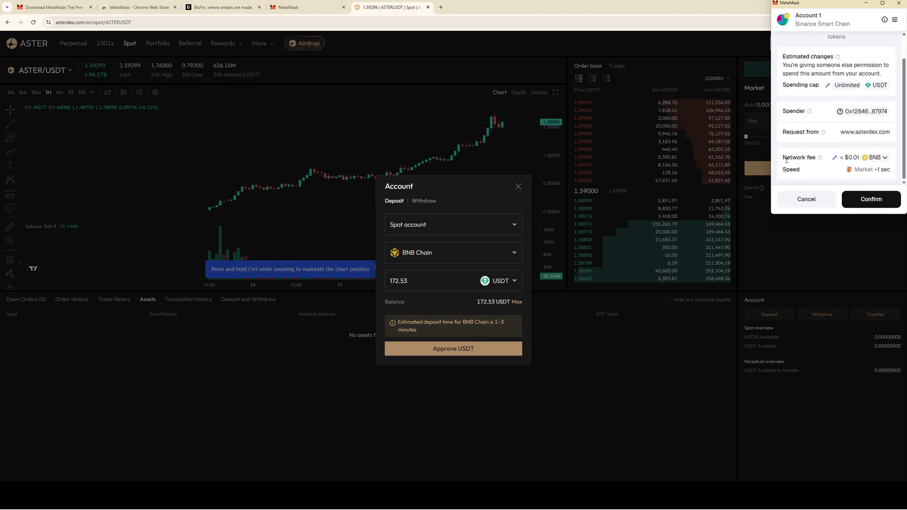
left_click_drag(783, 157, 816, 157)
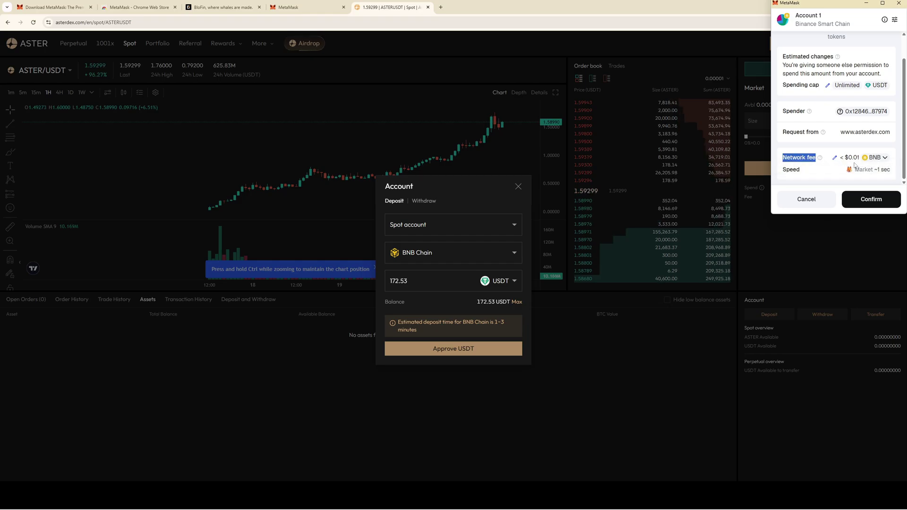
mouse_move(847, 157)
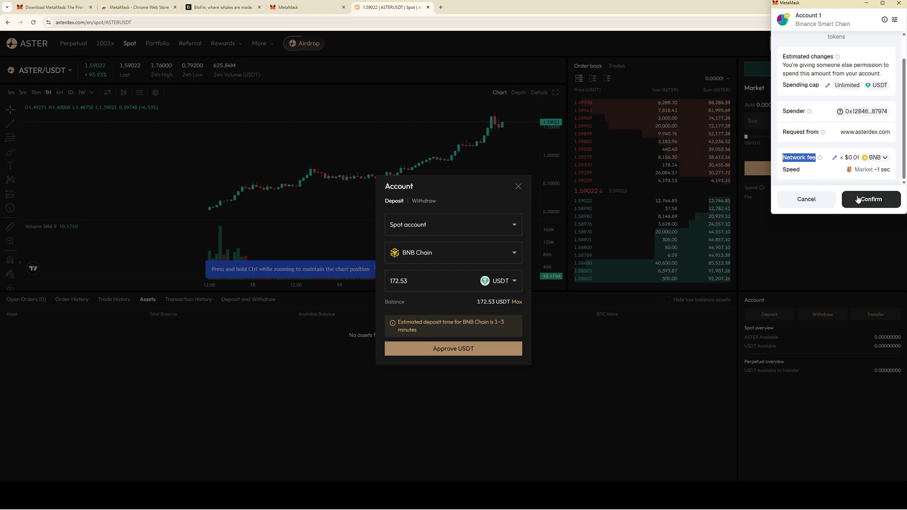
left_click(811, 176)
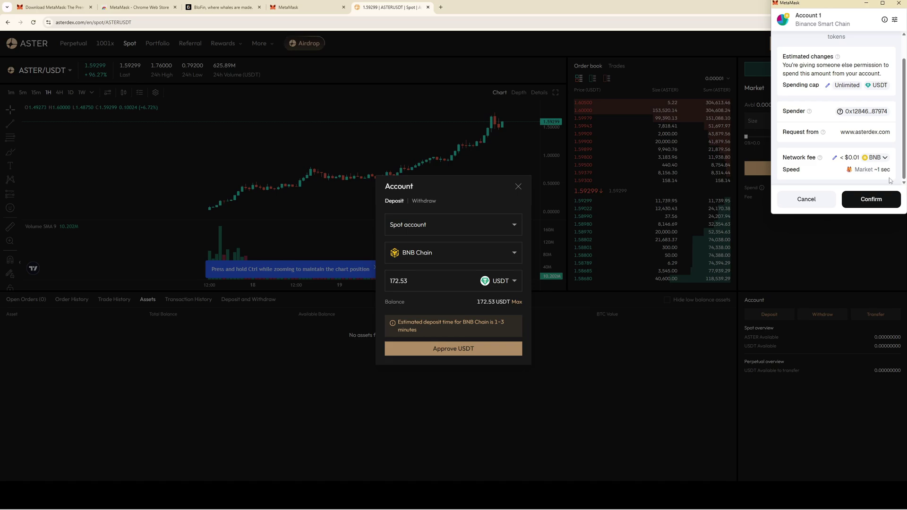
left_click(866, 199)
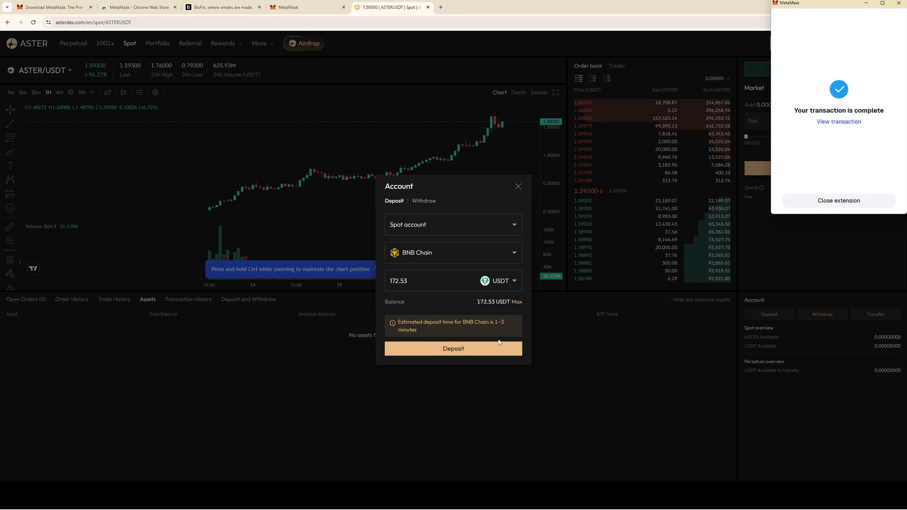
Submit the 172.53 USDT deposit into the Aster spot account.
left_click(518, 354)
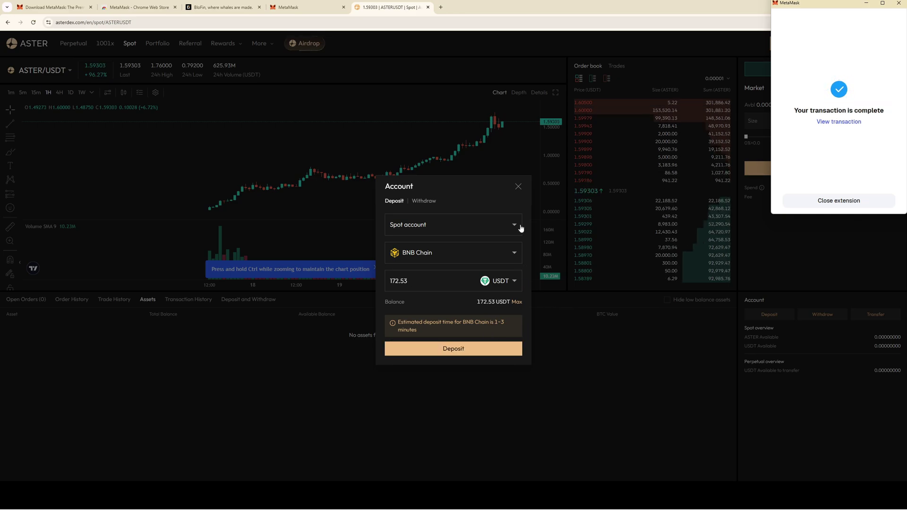
left_click(518, 186)
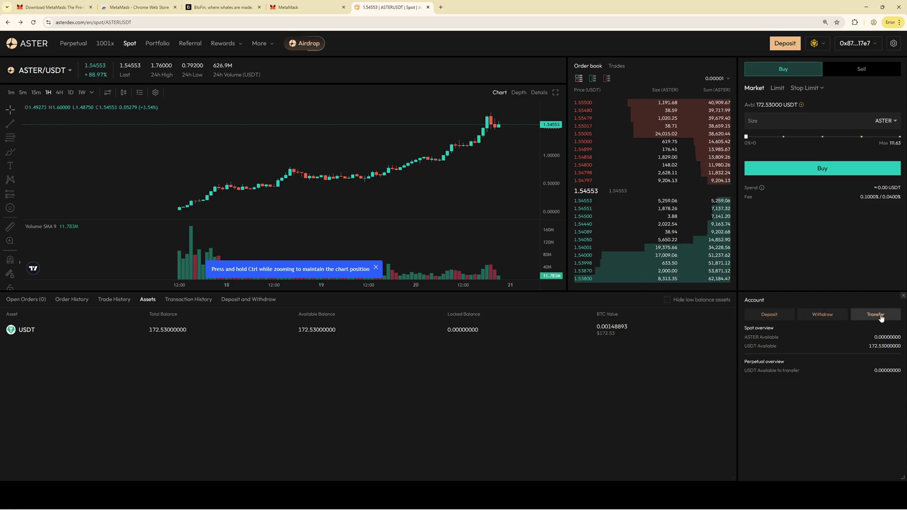
Search the pair list for 'aster' and select the ASTER/USDT market.
left_click(56, 71)
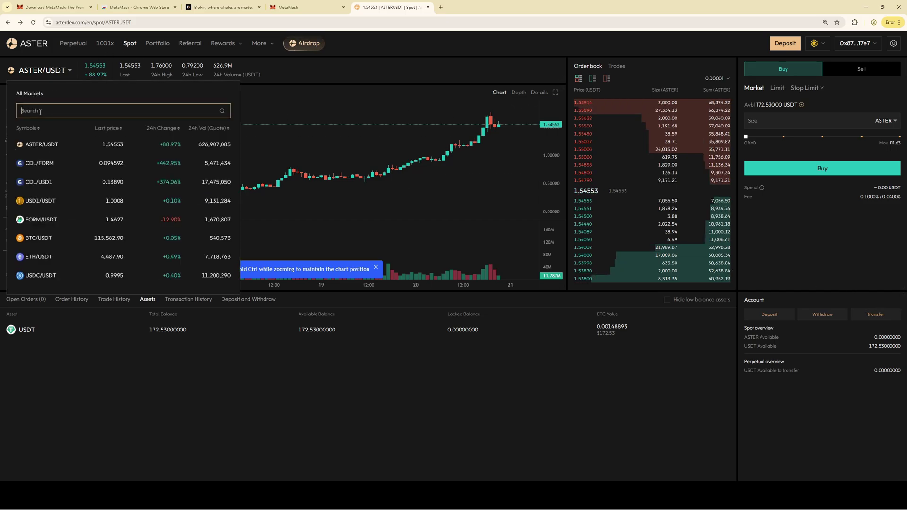
type("aster")
left_click(43, 145)
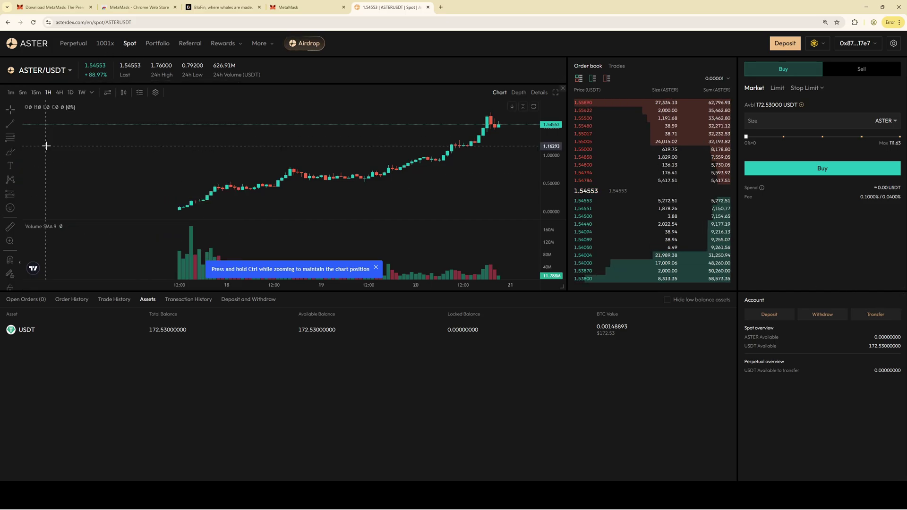
Market-buy ASTER with 150 USDT, giving about 98.20 ASTER in the spot balance.
left_click(793, 121)
type("1")
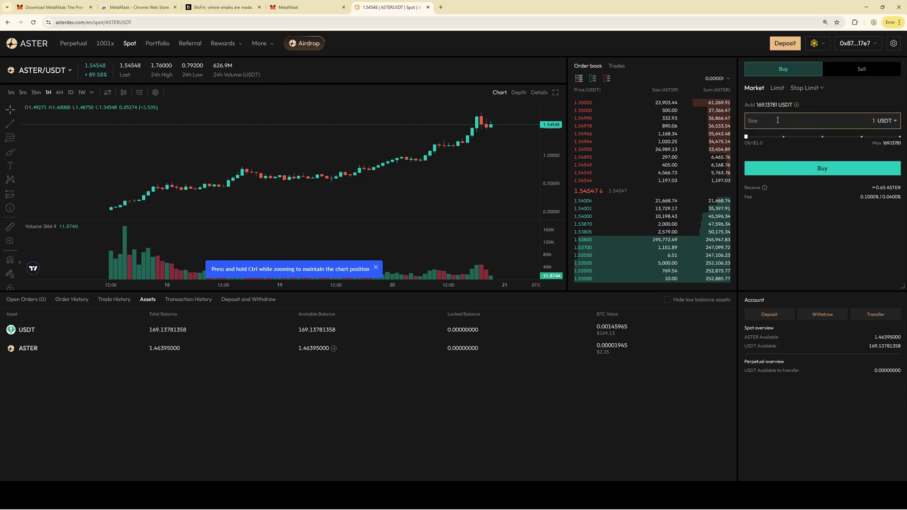
type("50")
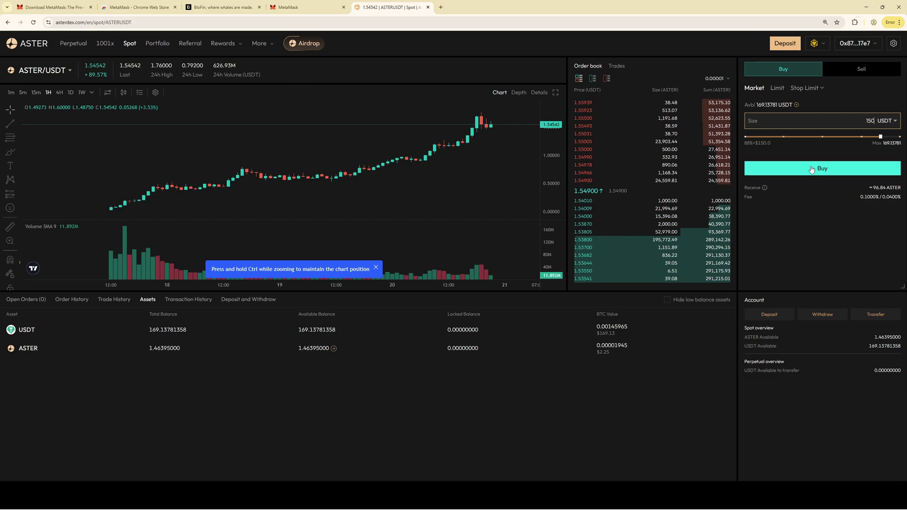
left_click(812, 169)
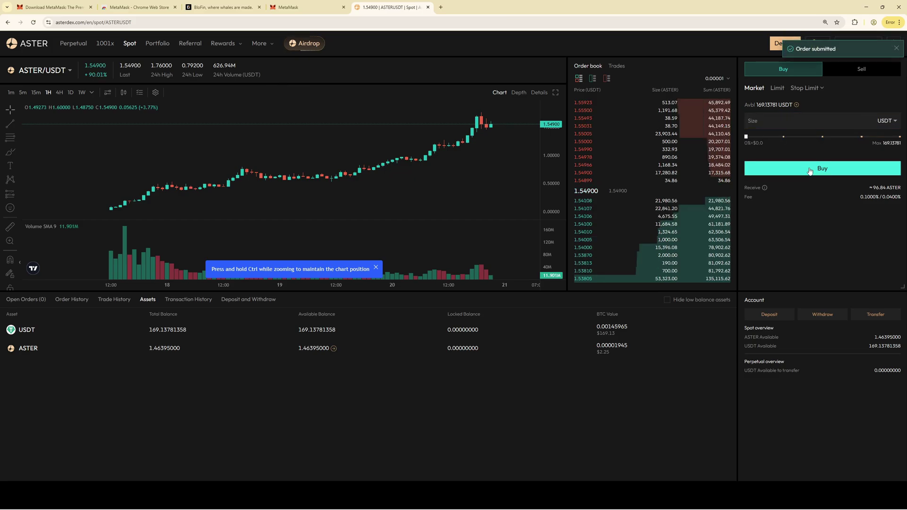
double_click(36, 348)
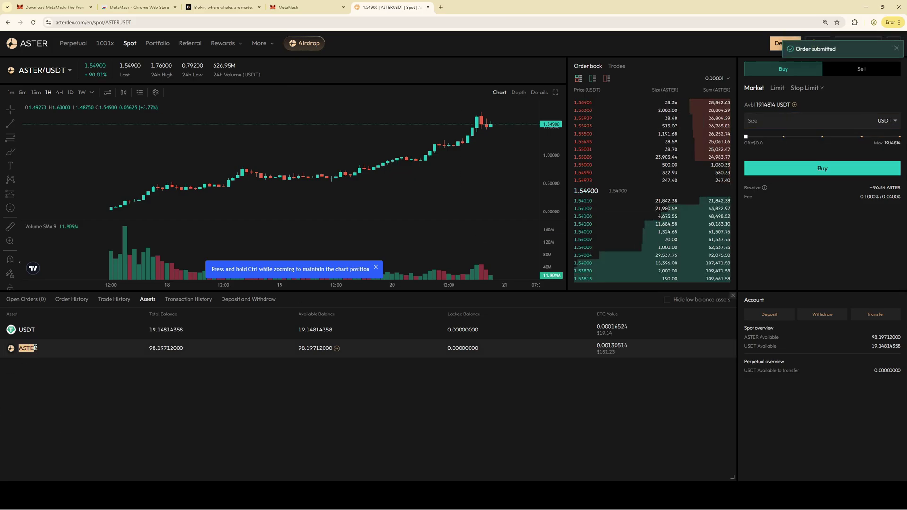
left_click(13, 348)
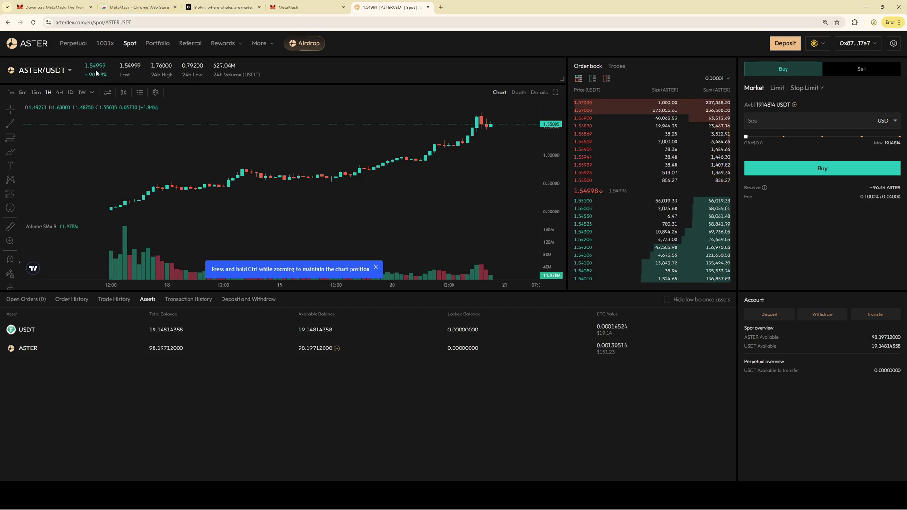
left_click(74, 46)
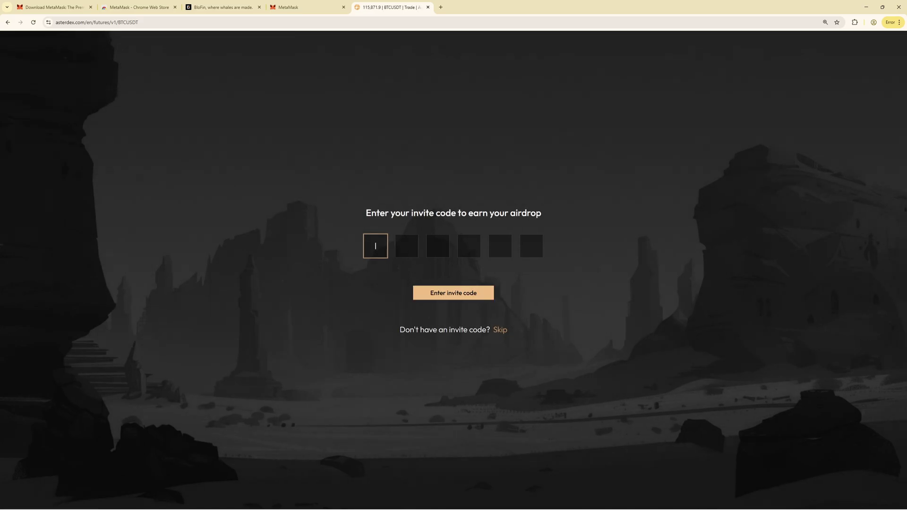
type("fdE94A")
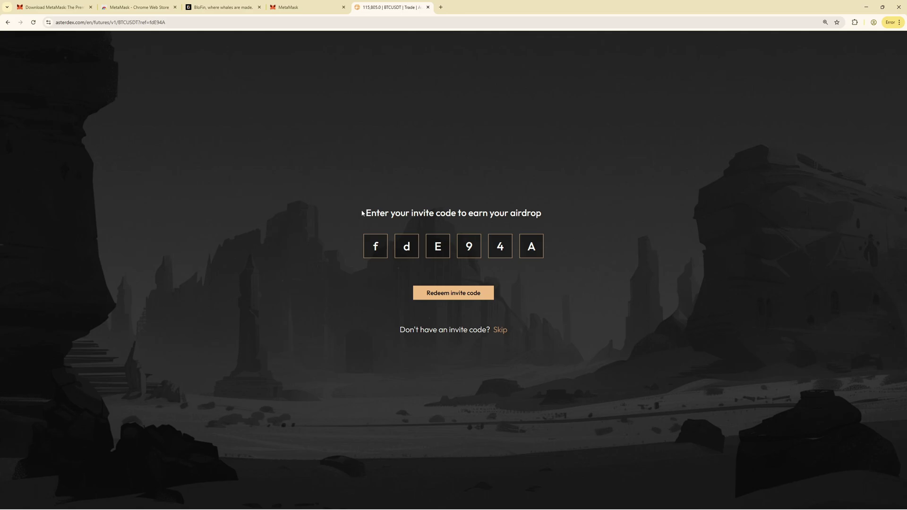
left_click_drag(366, 214, 528, 213)
left_click(555, 215)
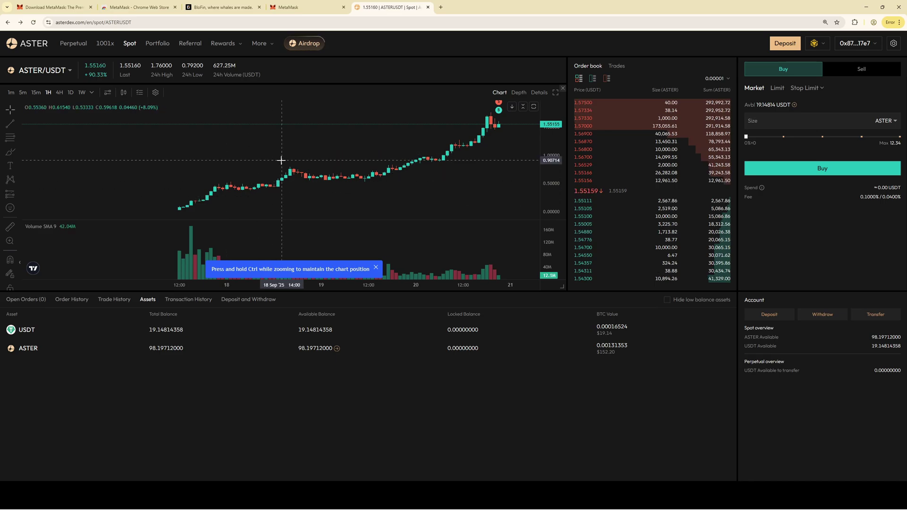
left_click(192, 4)
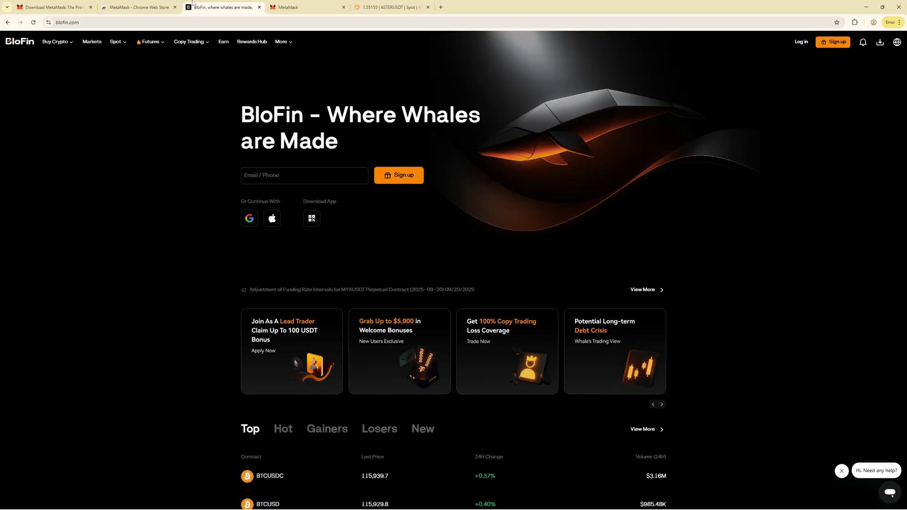
left_click(311, 8)
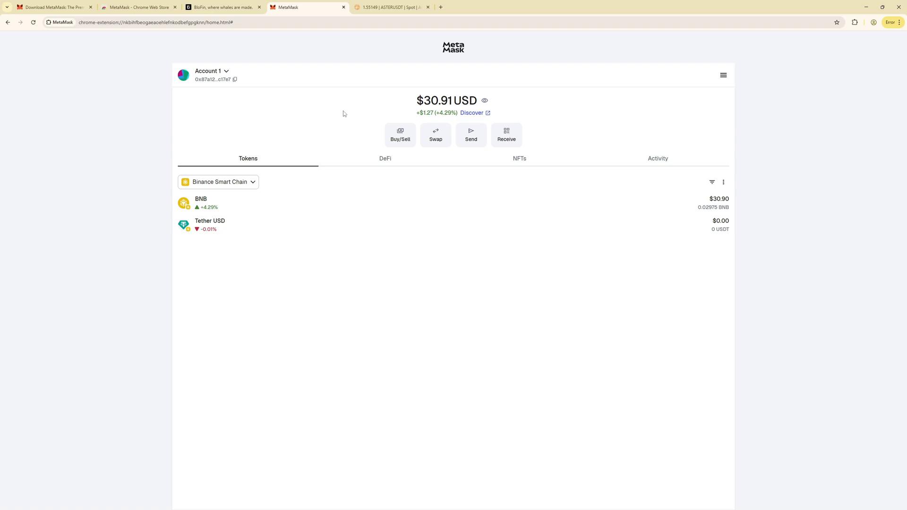
left_click(367, 8)
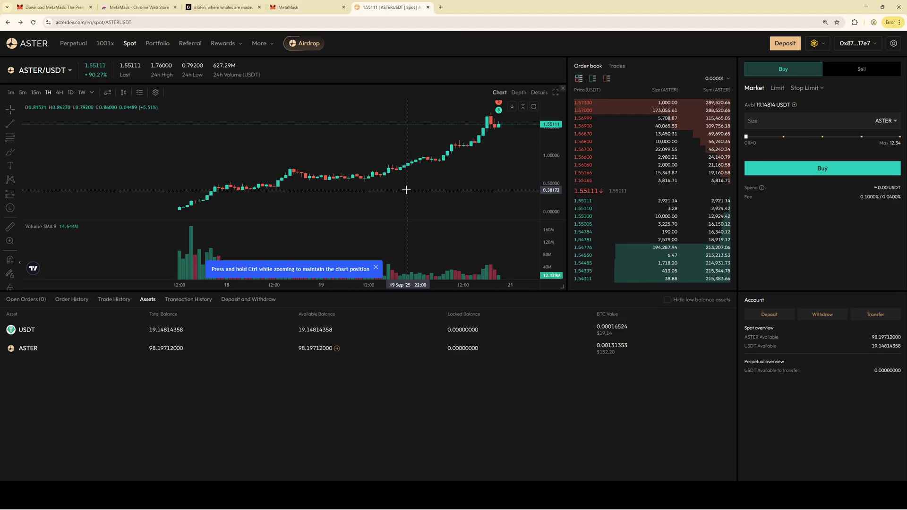
scroll(416, 210, "down", 2)
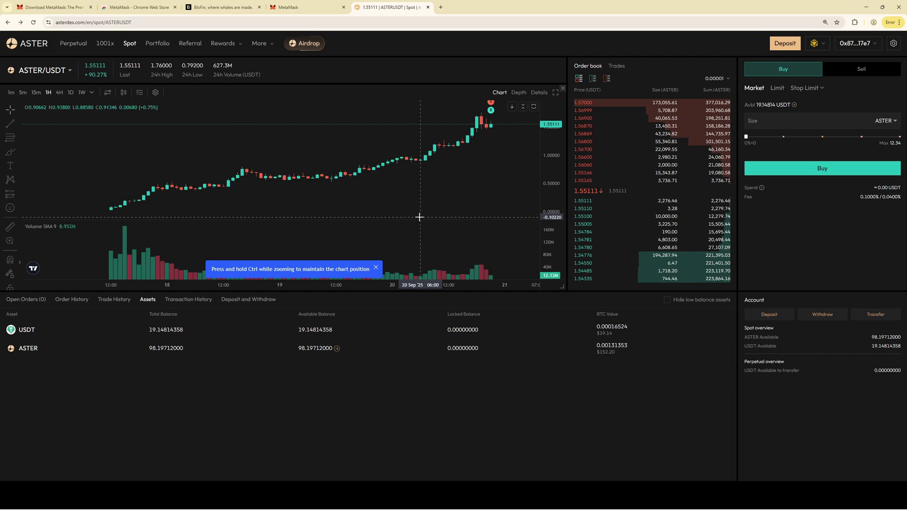